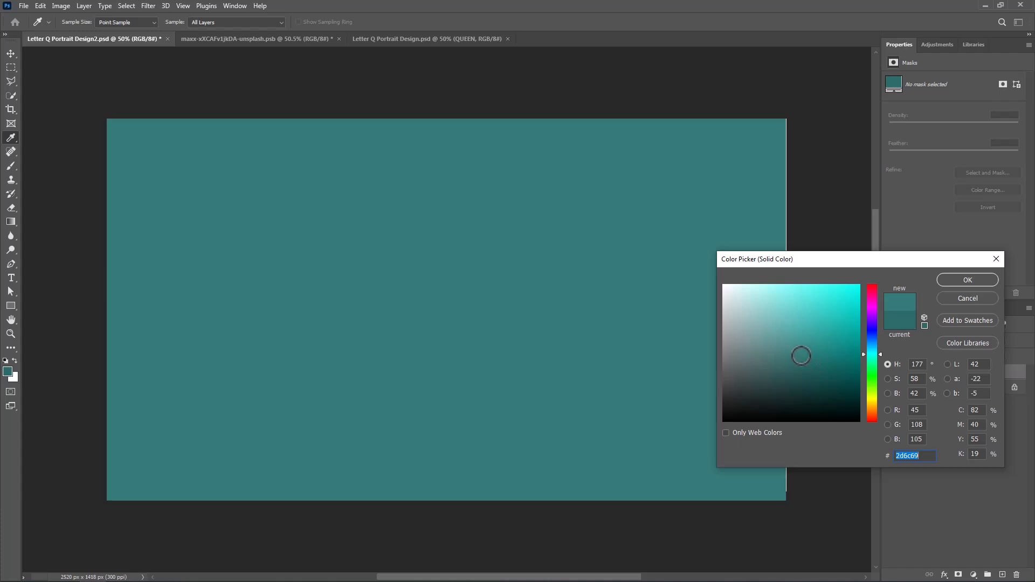
- Apply the teal solid color fill and add an empty layer above it
left_click(966, 280)
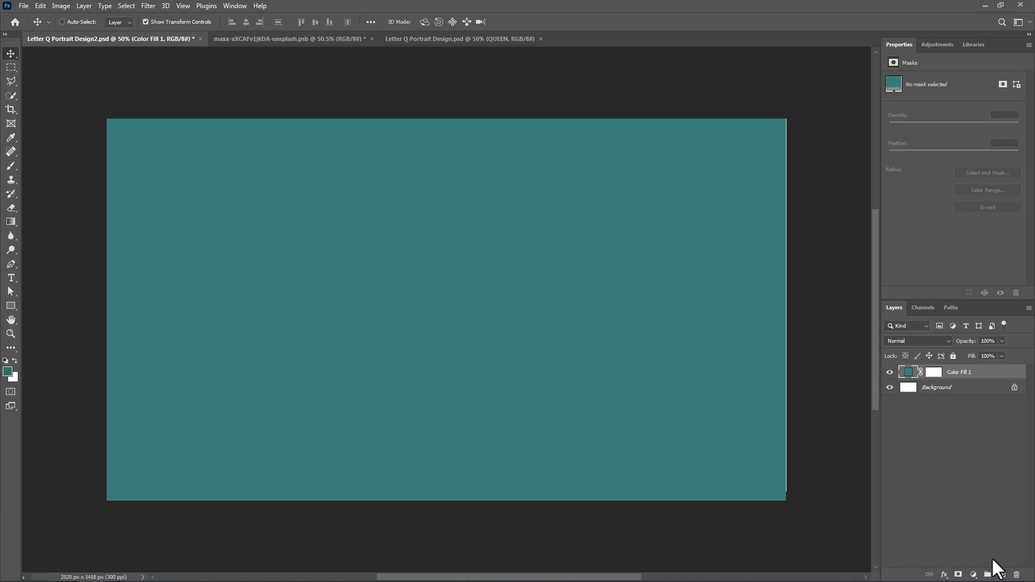
left_click(1002, 575)
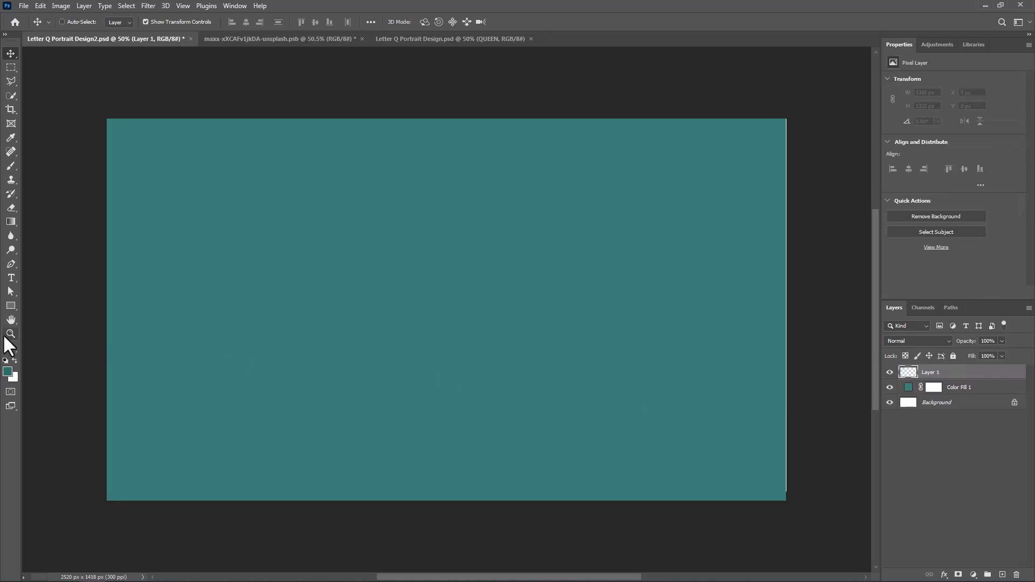
- Set the foreground color to the lighter teal #429691
left_click(7, 372)
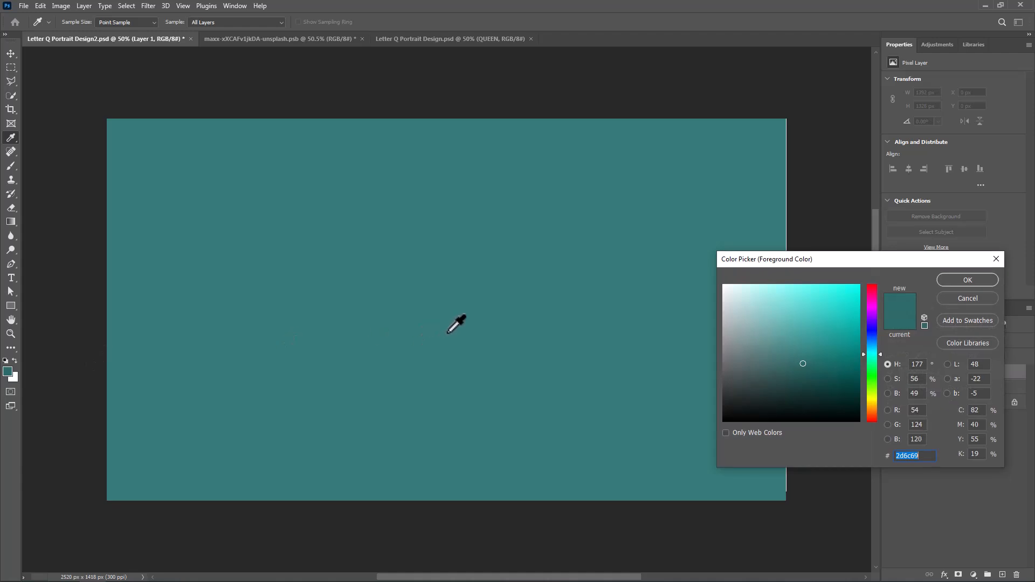
left_click(801, 342)
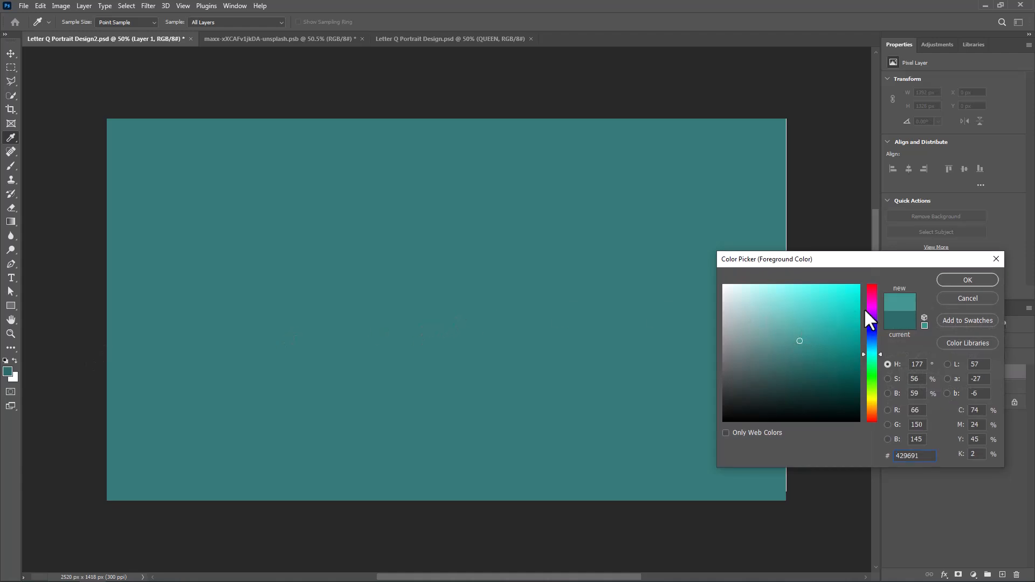
left_click(967, 280)
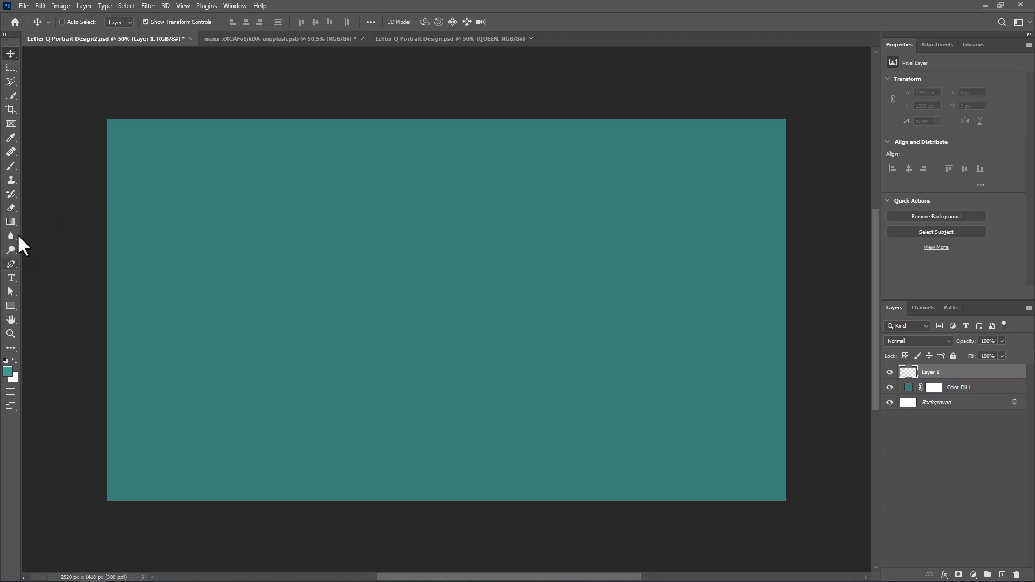
- Paint a soft glow at the canvas center with a Soft Round brush of about 1540 px on the empty layer
left_click(10, 166)
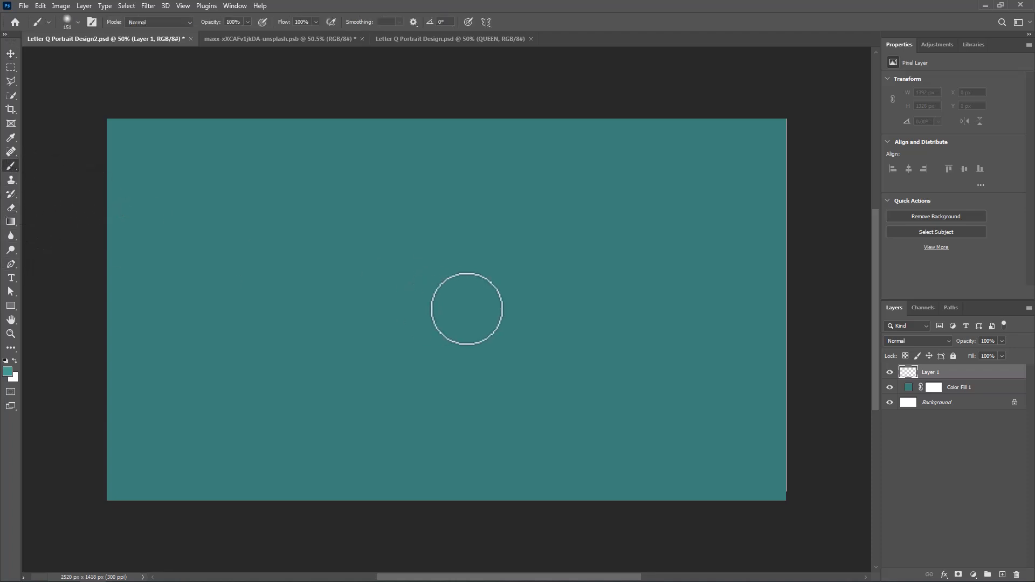
right_click(468, 303)
left_click(530, 422)
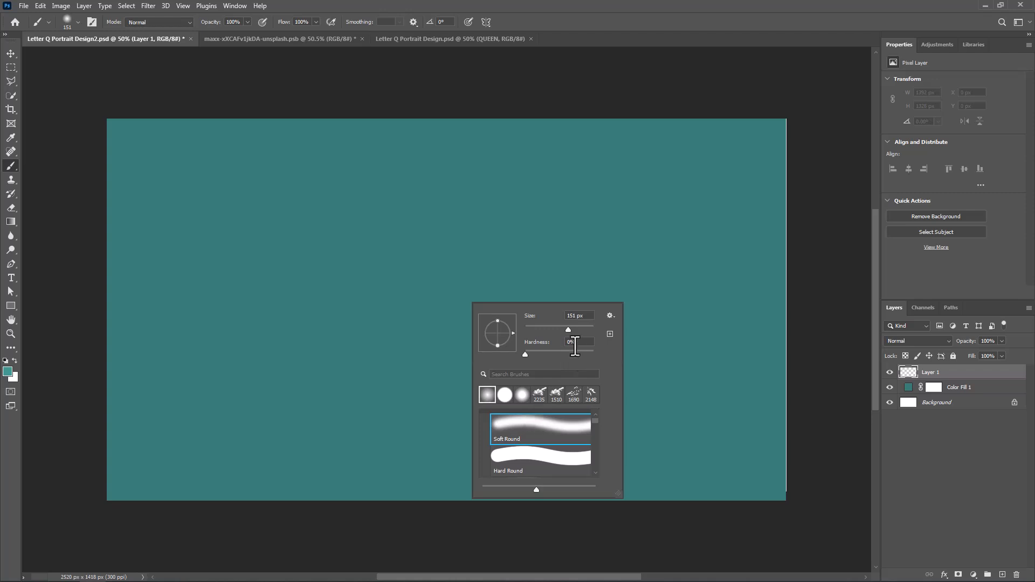
left_click(584, 326)
left_click_drag(448, 317, 212, 345)
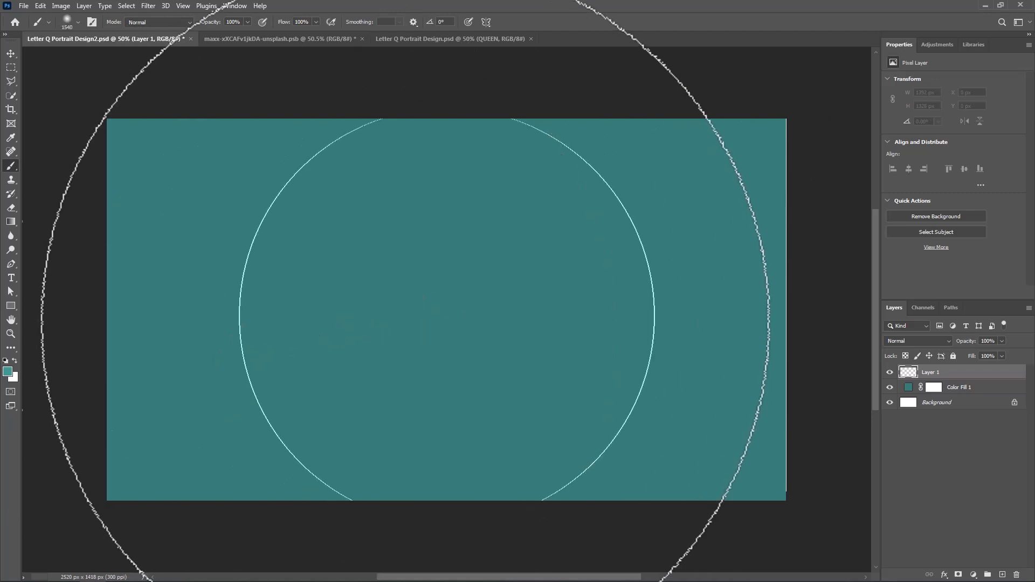
left_click(446, 309)
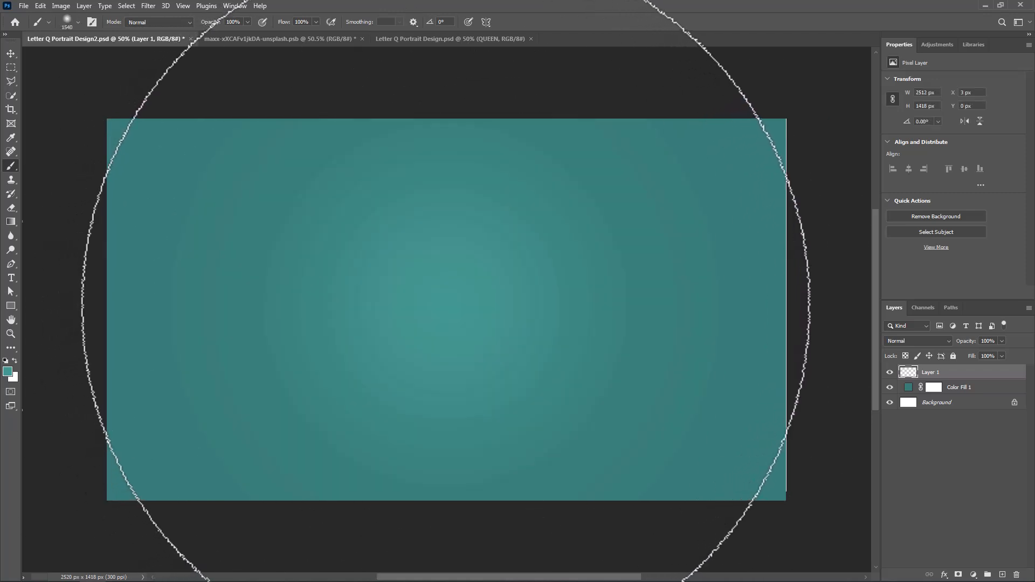
left_click(448, 307)
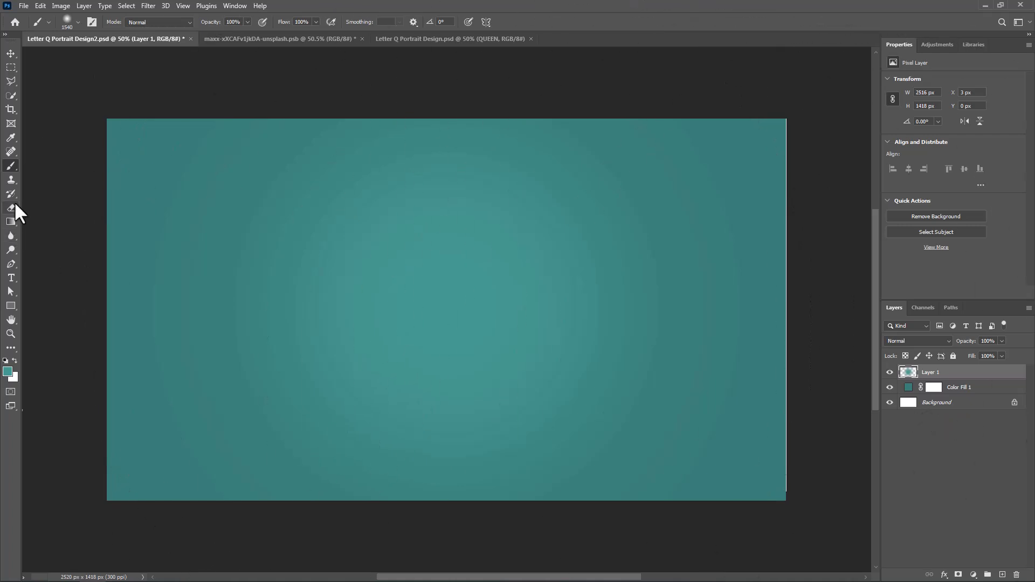
- Set up the Type tool with Baskerville Old Face, Regular, at 230 pt
left_click(11, 278)
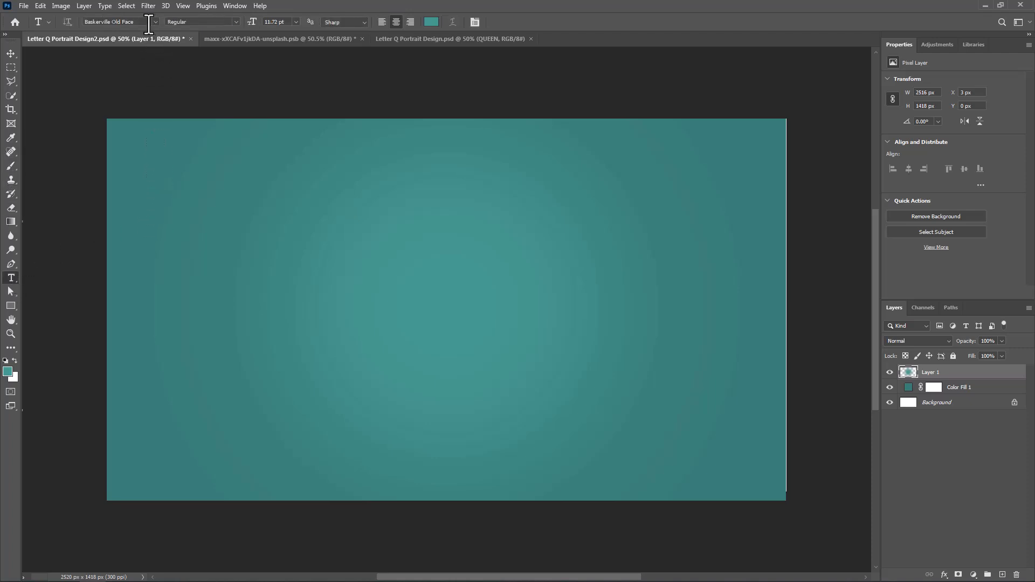
left_click_drag(85, 22, 153, 24)
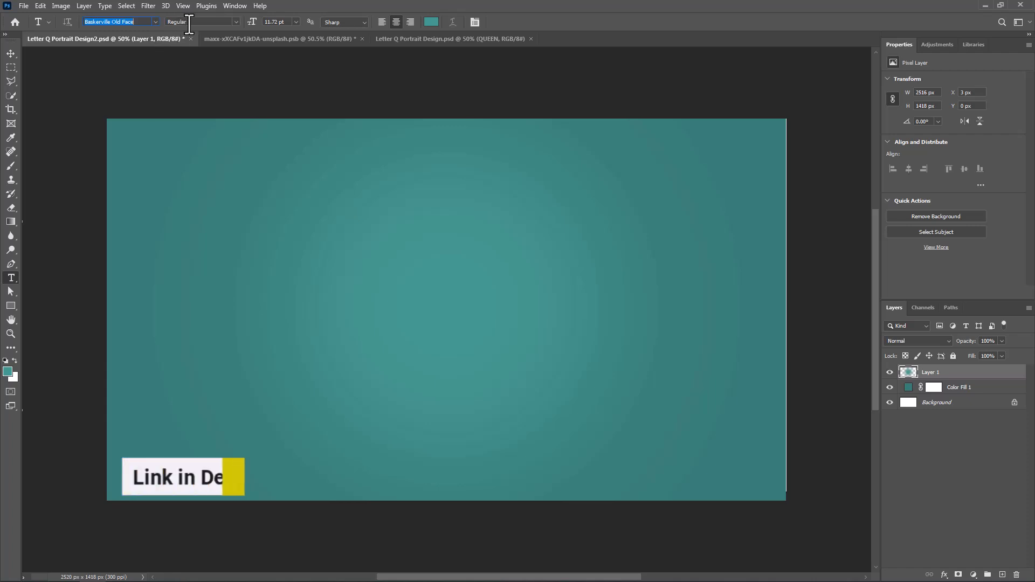
left_click(235, 22)
left_click(236, 22)
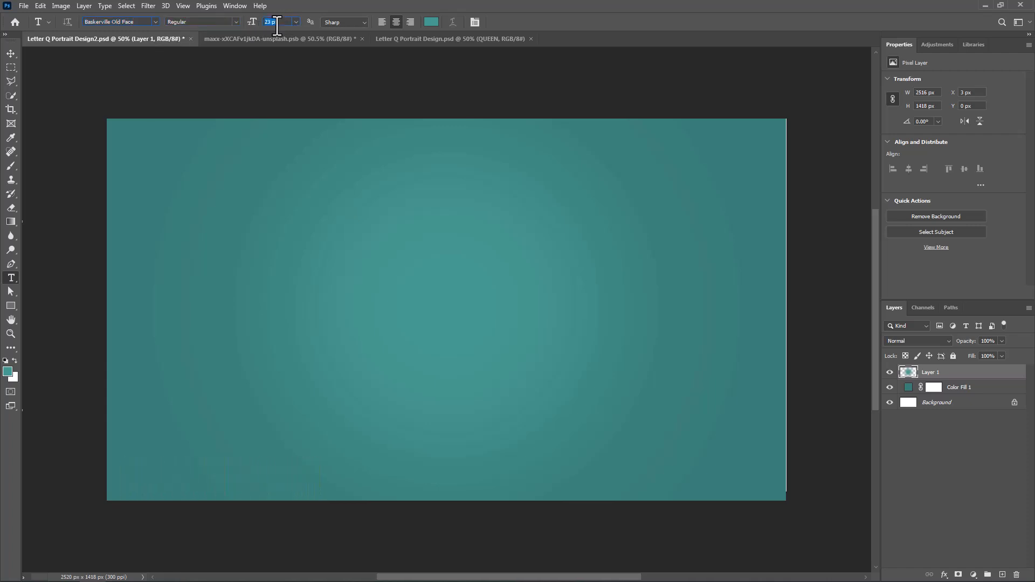
key("Tab")
- Set the text color to dark teal #2e736f
left_click(434, 22)
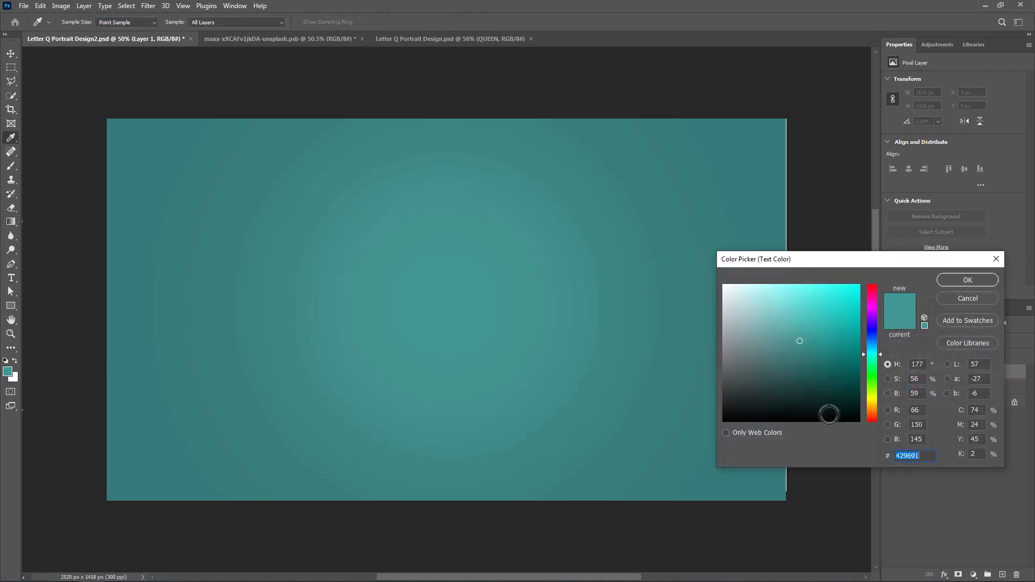
left_click(805, 360)
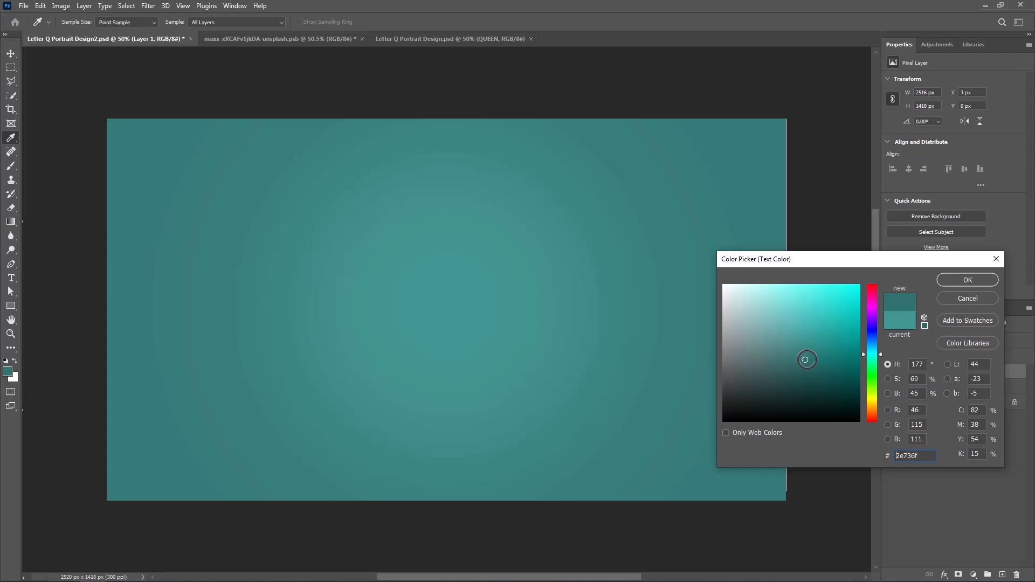
left_click(956, 280)
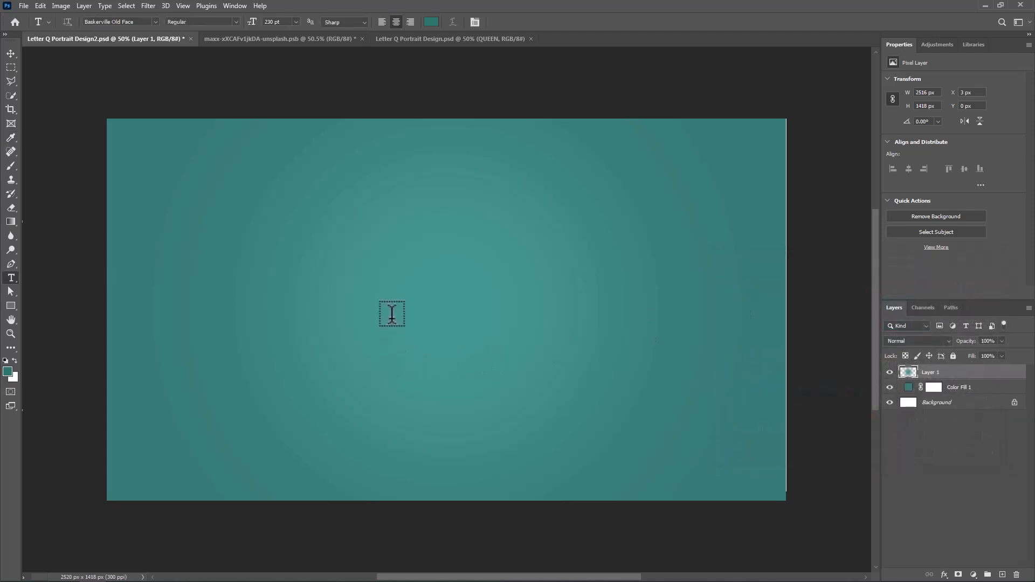
- Add a text layer with the letter Q near the middle of the canvas
left_click(369, 305)
type("Q")
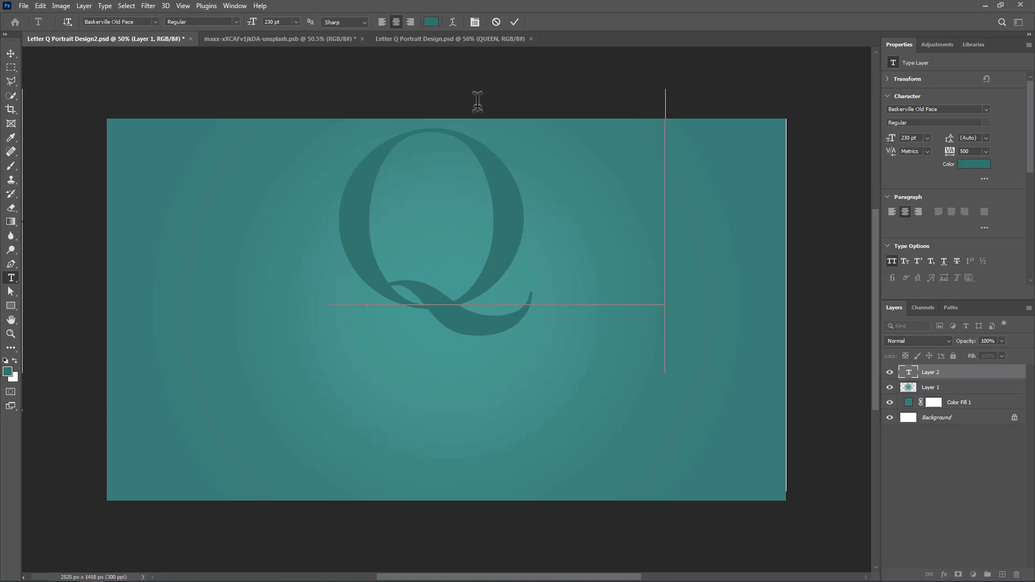
left_click(514, 22)
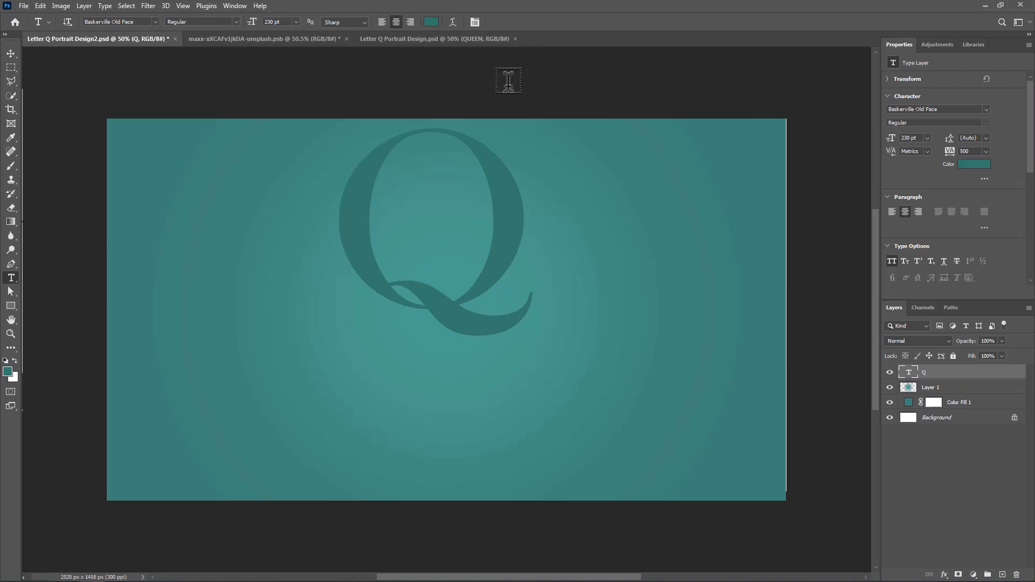
- Center the Q layer horizontally and vertically on the whole canvas, leaving nothing selected
left_click(9, 50)
key("ctrl+a")
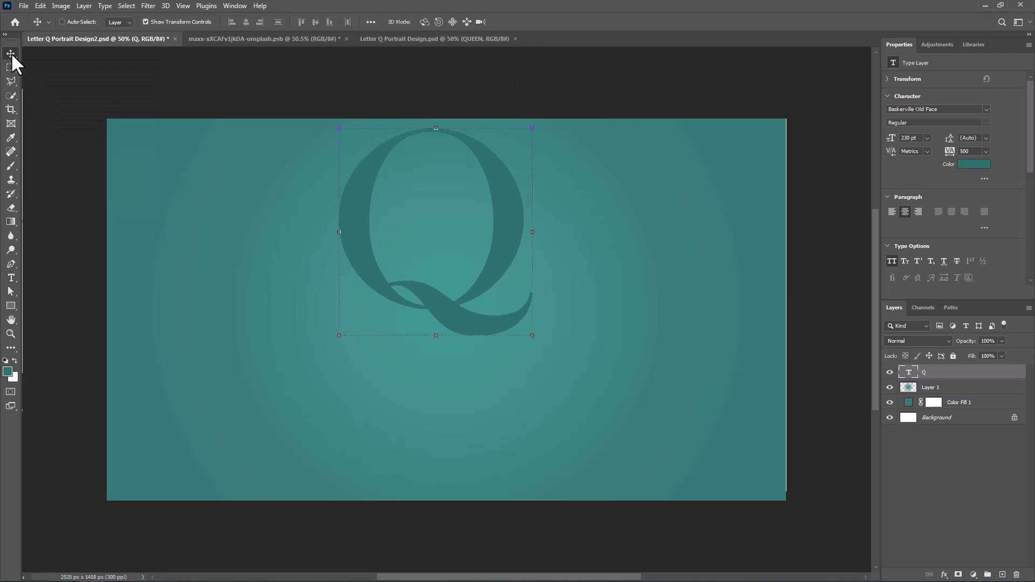
key("ctrl+a")
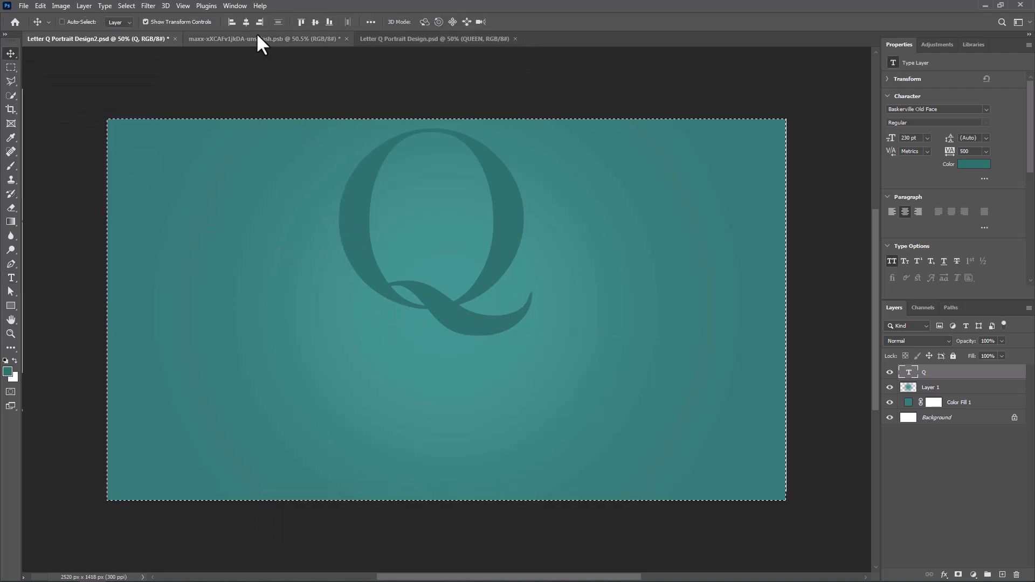
left_click(246, 22)
left_click(313, 22)
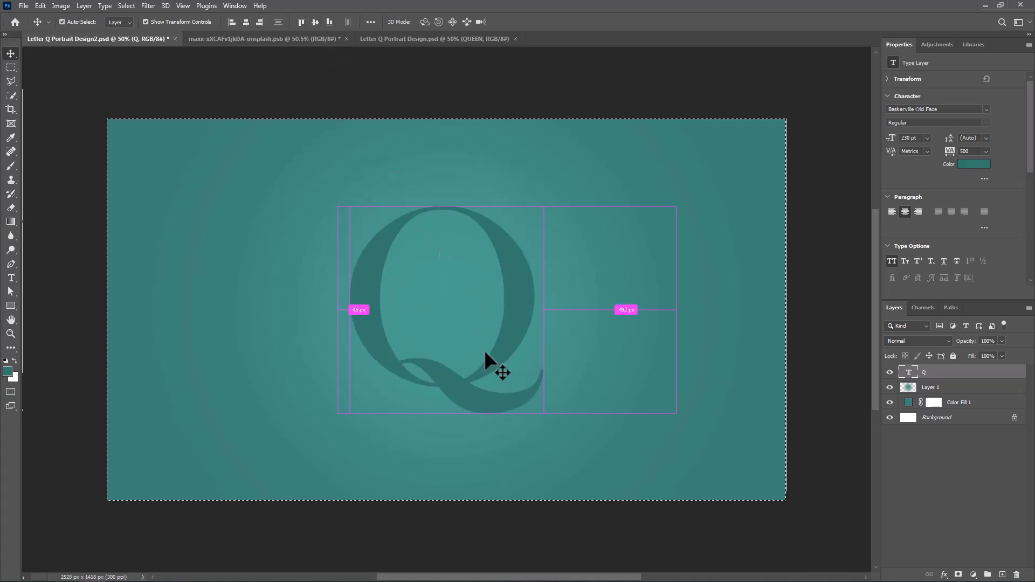
key("ctrl+d")
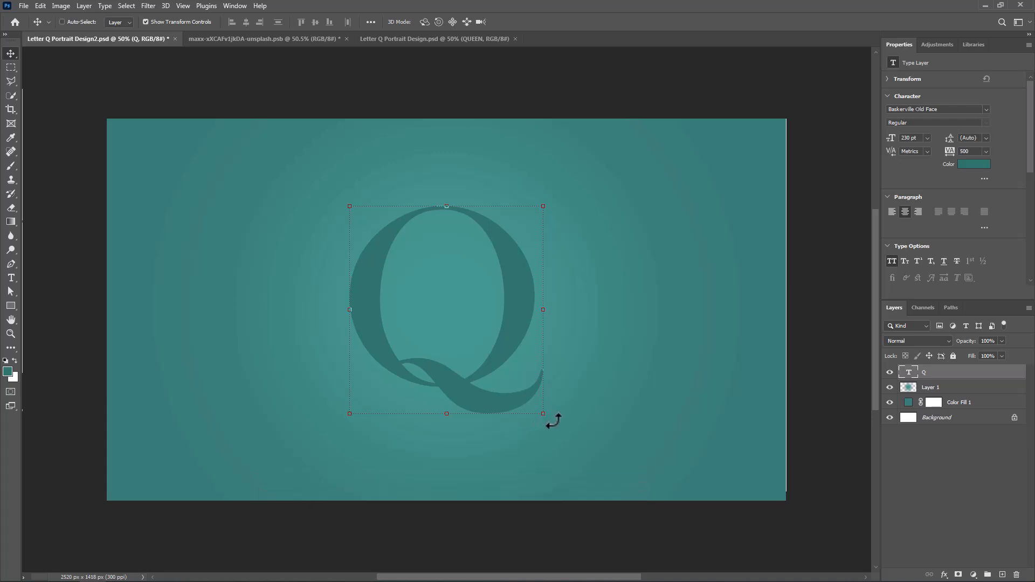
- Add a 3 px outside Stroke layer style with a gradient fill to the Q layer
right_click(1009, 379)
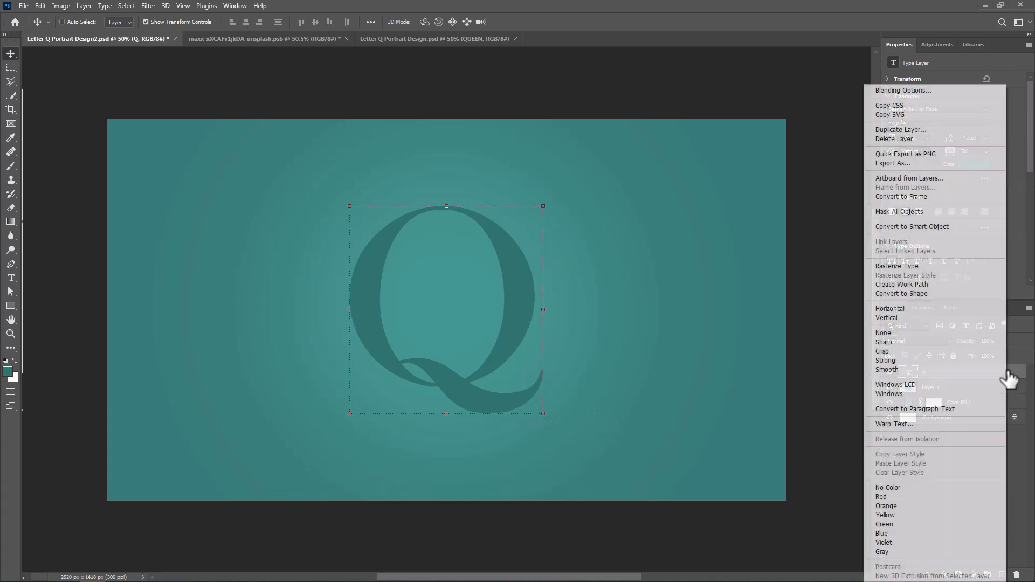
left_click(891, 88)
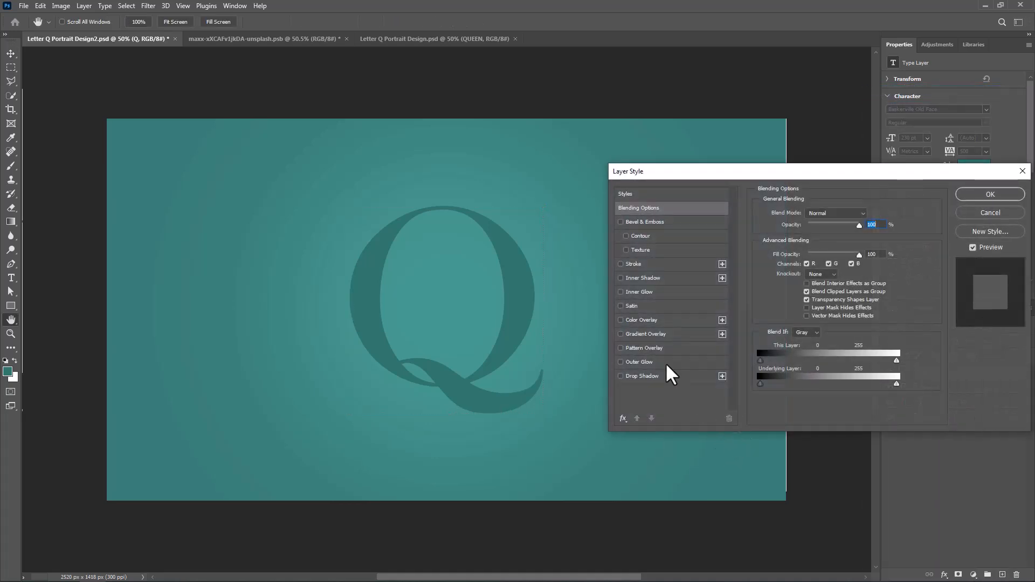
left_click(636, 262)
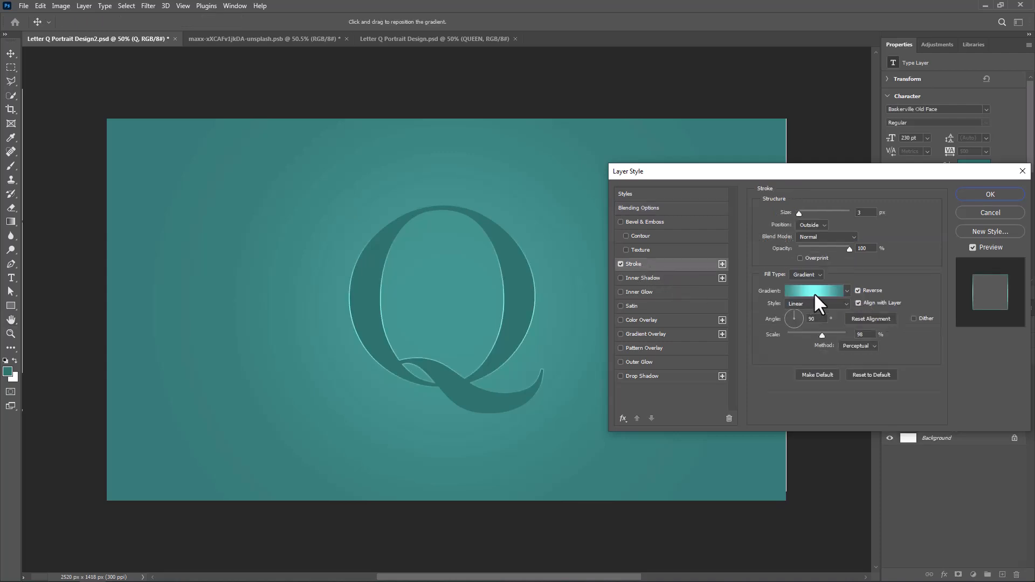
left_click(822, 225)
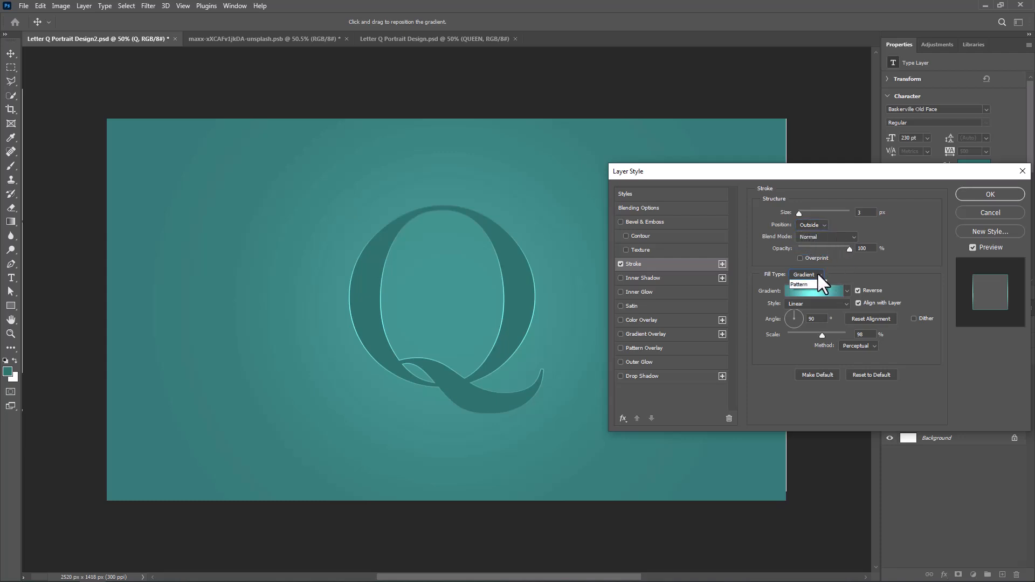
- Choose the Foreground to Background preset as the stroke's gradient
left_click(848, 291)
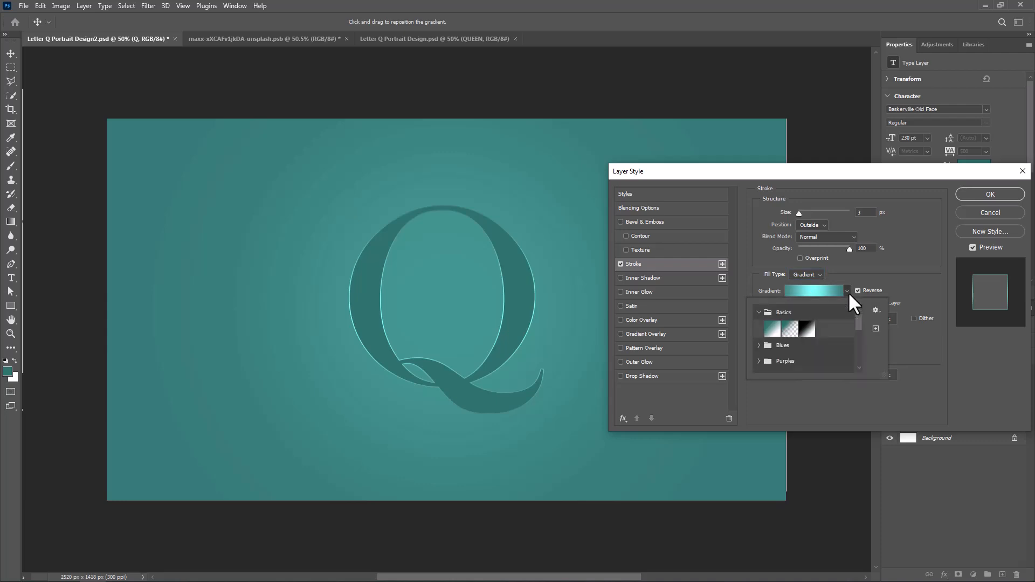
left_click(773, 326)
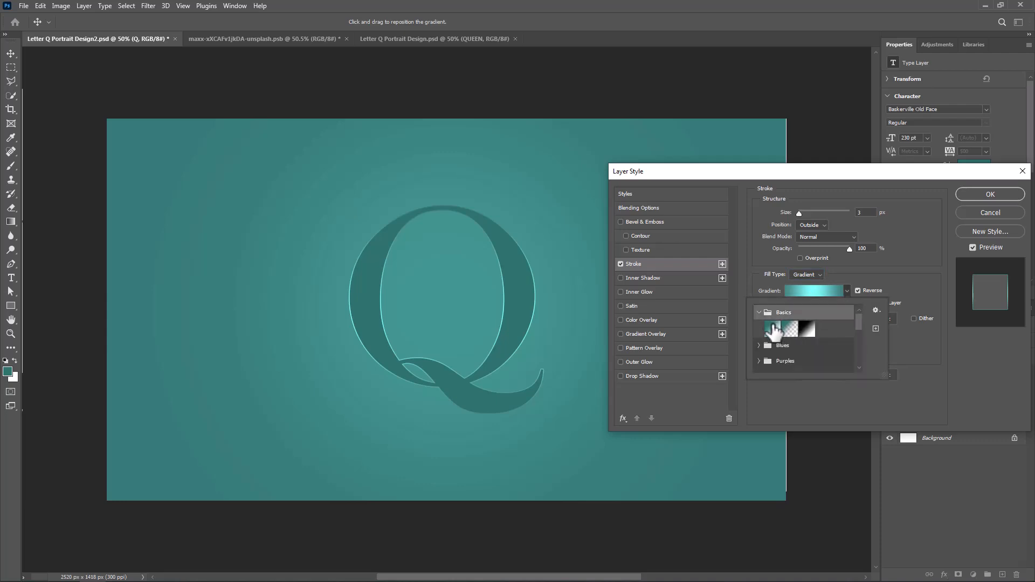
left_click(820, 291)
- Add a color stop at 54% in the stroke gradient and set it to bright cyan #6efff7
left_click(821, 292)
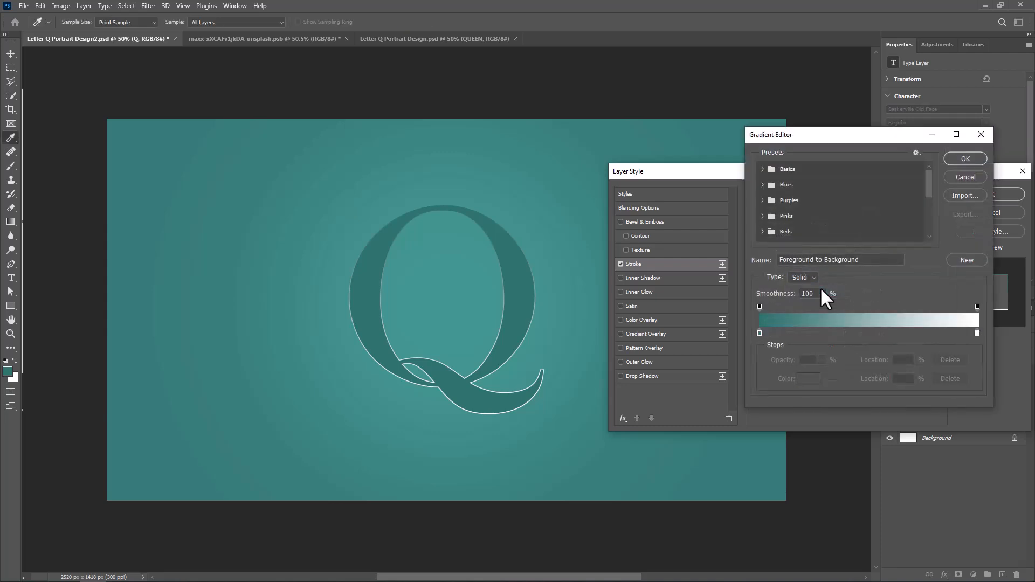
left_click(878, 333)
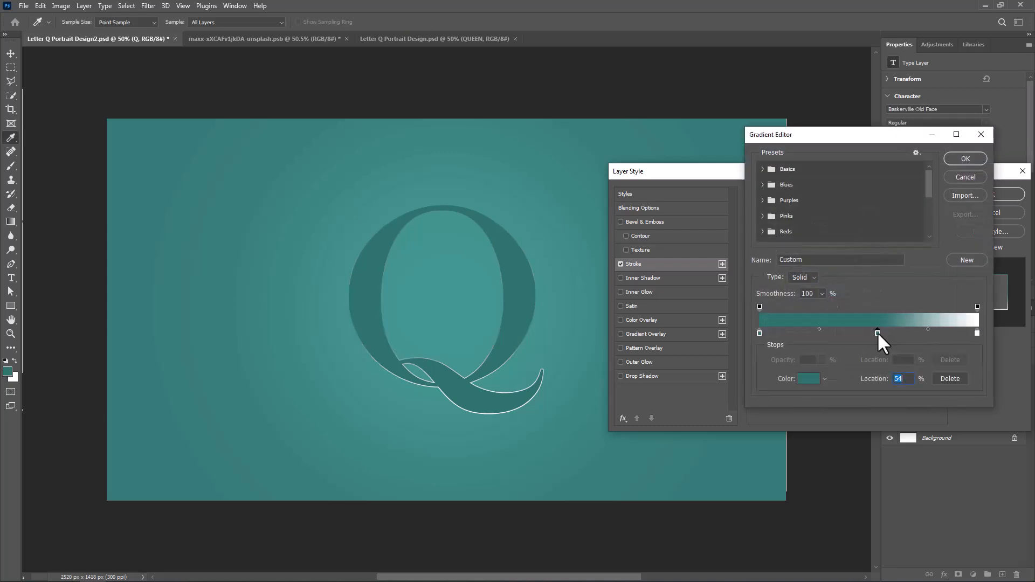
double_click(878, 333)
left_click_drag(807, 339, 803, 281)
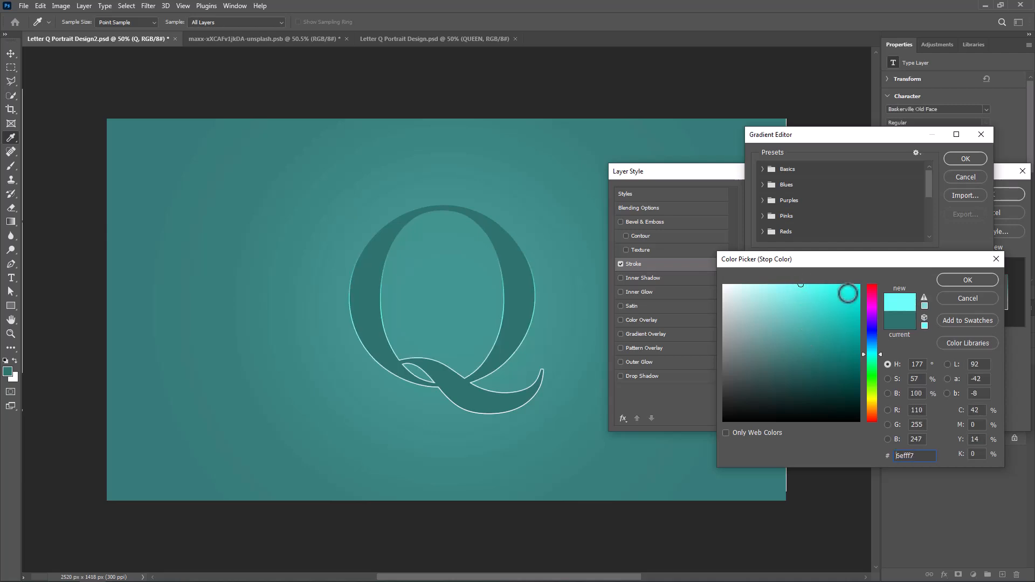
left_click(963, 276)
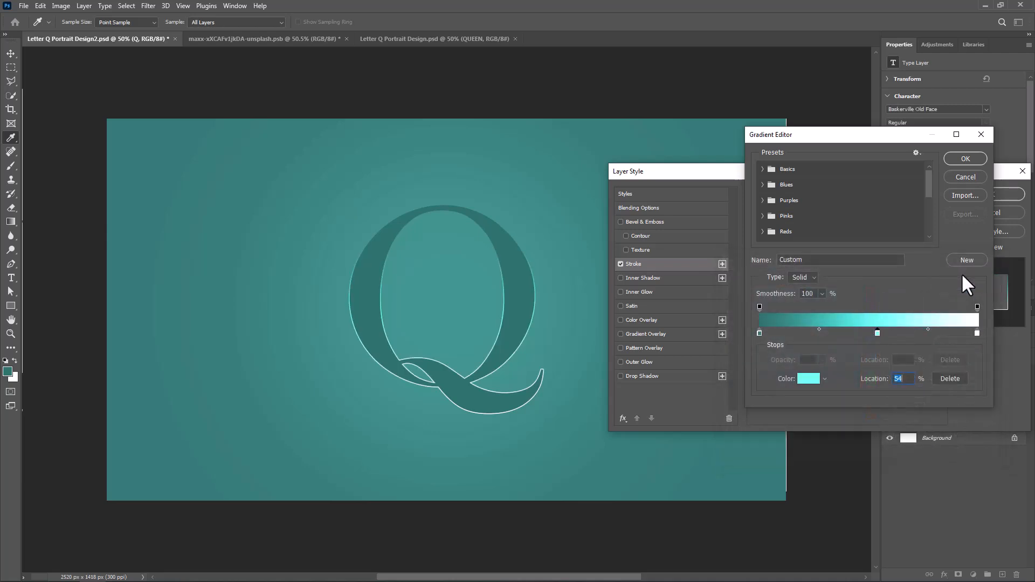
- Recolor the stroke gradient's stop at 0% to a slightly lighter teal
left_click(760, 333)
double_click(759, 333)
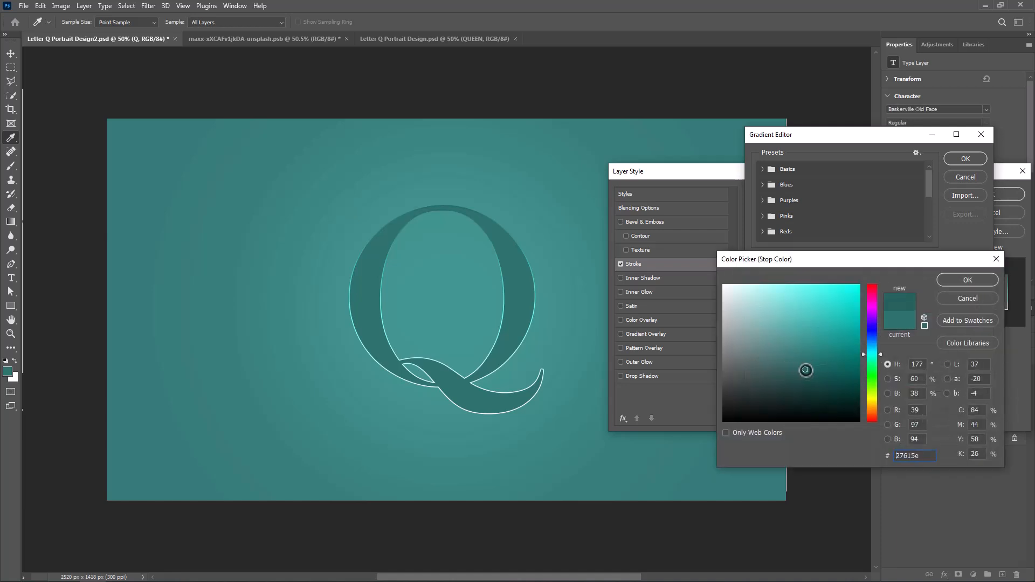
left_click(579, 365)
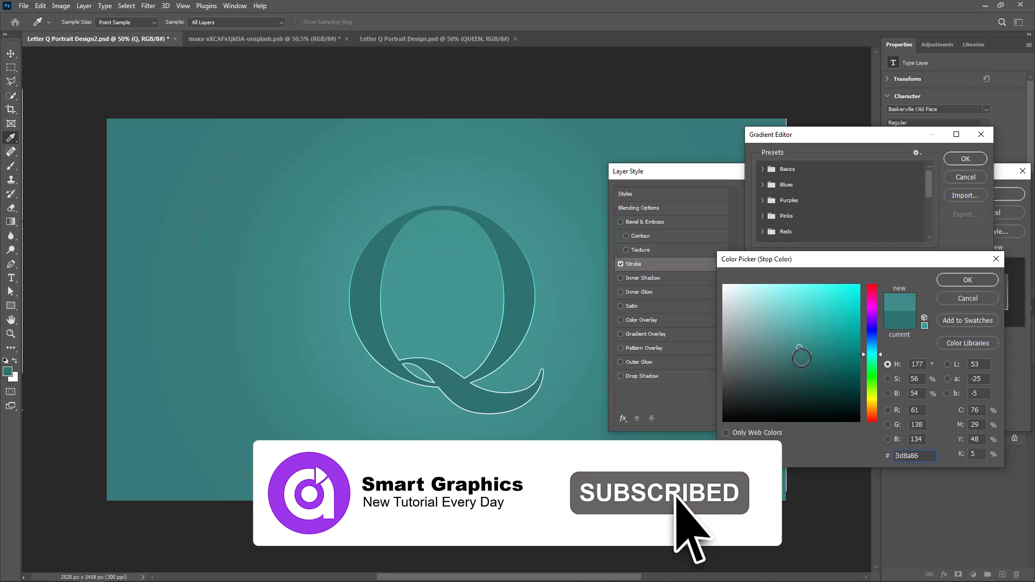
left_click(964, 280)
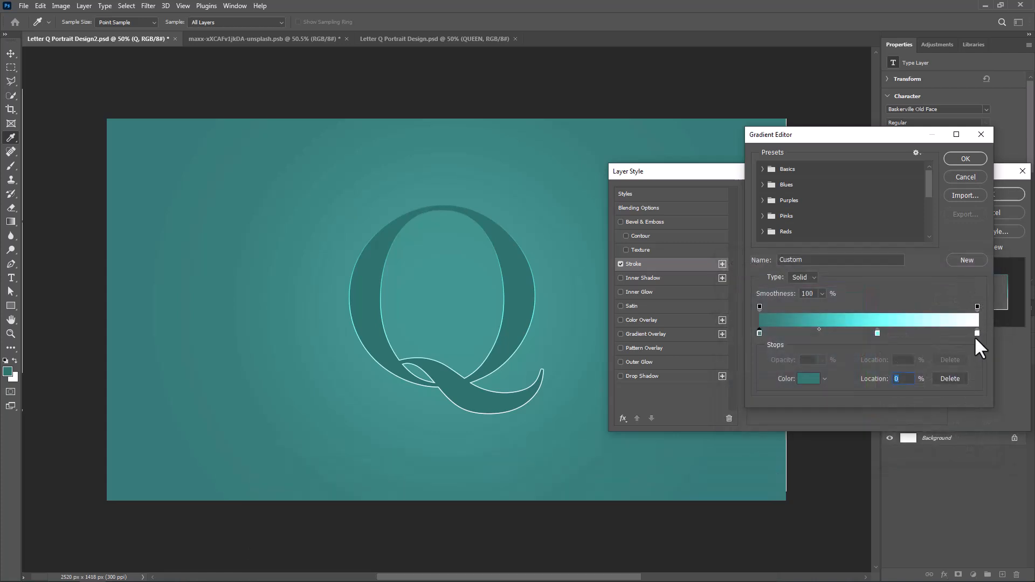
- Recolor the stroke gradient's stop at 100% to teal #317773 and accept the edited gradient
double_click(977, 334)
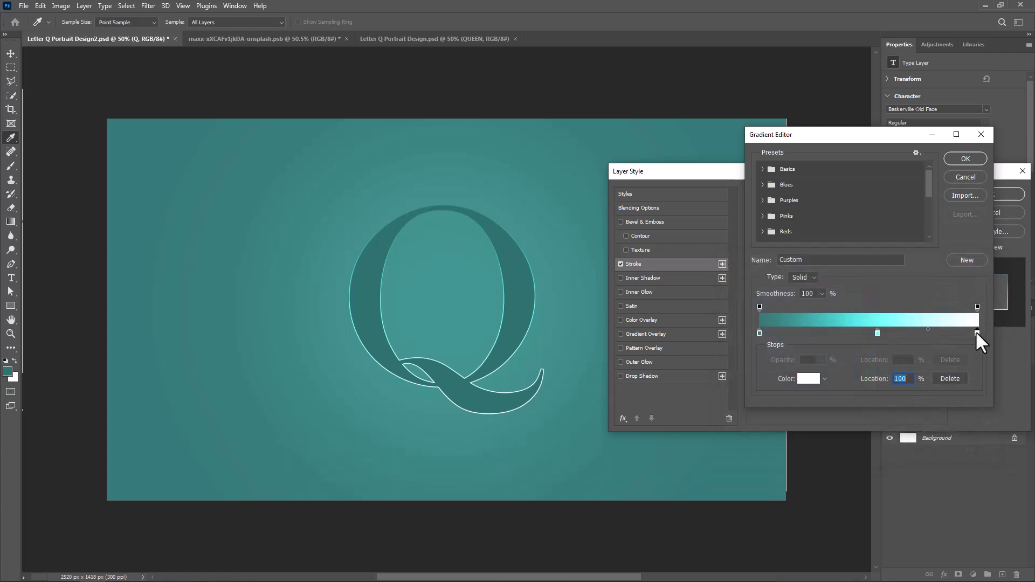
left_click(566, 365)
left_click(804, 358)
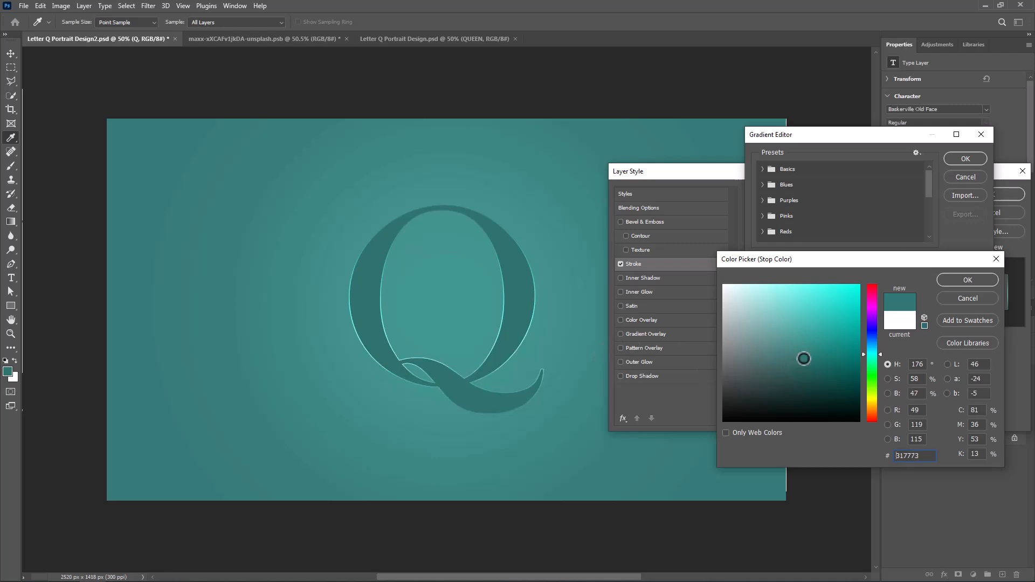
left_click(962, 279)
left_click(962, 161)
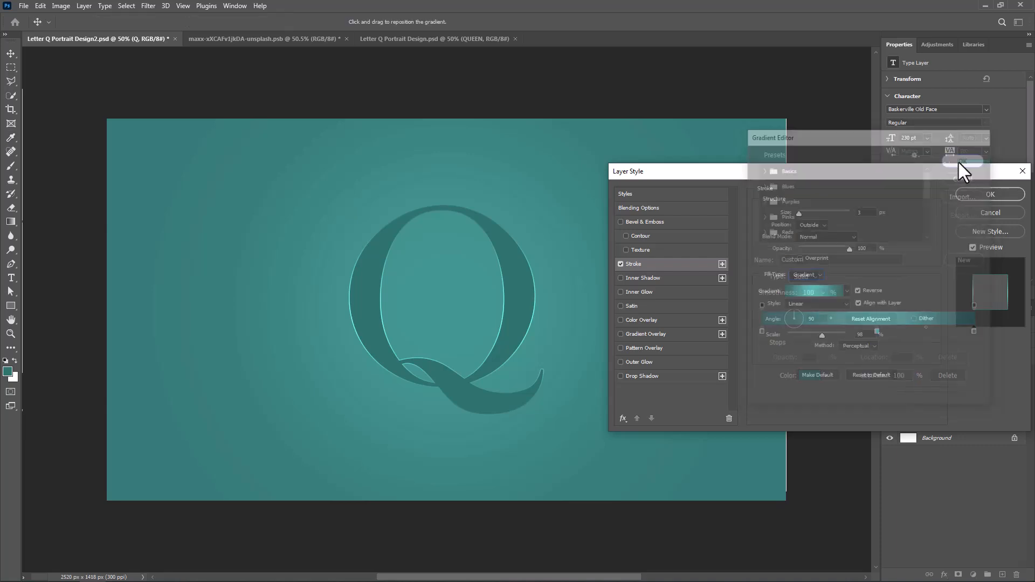
- Add a Multiply Inner Shadow to the Q with 65% opacity, 13° angle, 33 px distance, 36% choke and 32 px size
left_click(635, 279)
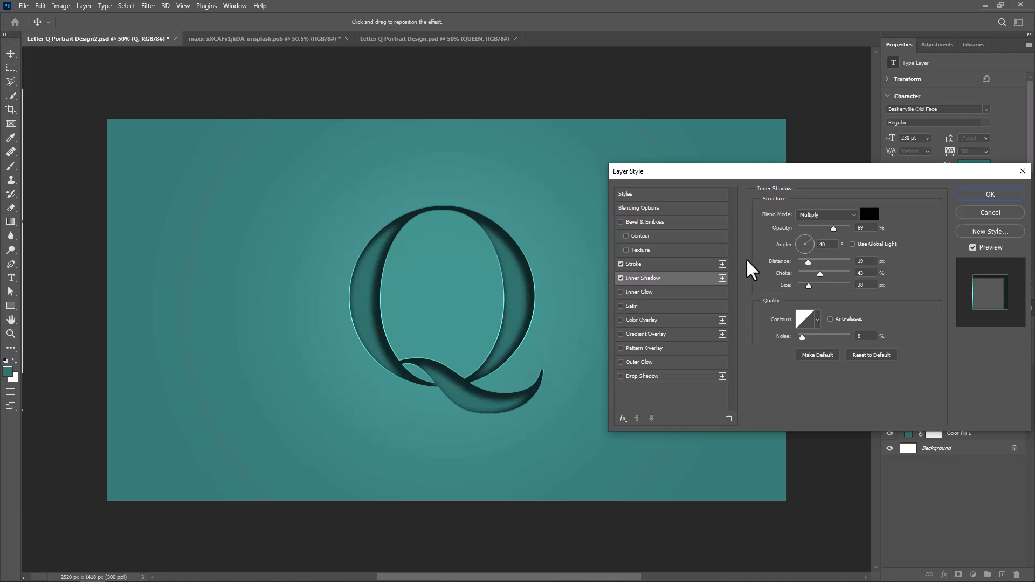
left_click_drag(833, 228, 831, 229)
left_click_drag(504, 362, 498, 359)
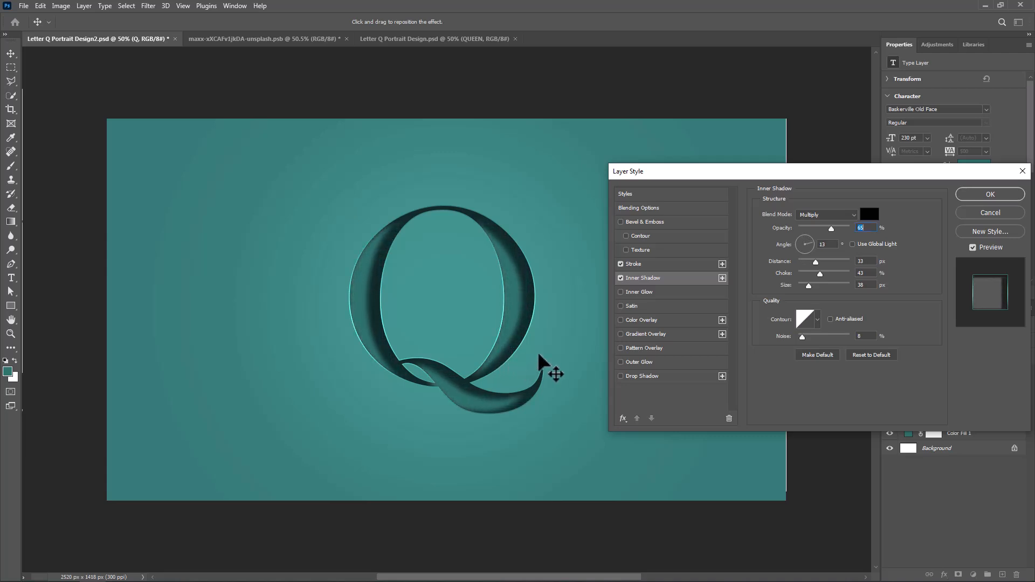
mouse_move(810, 286)
left_mouse_down()
mouse_move(807, 274)
mouse_move(818, 273)
left_mouse_up()
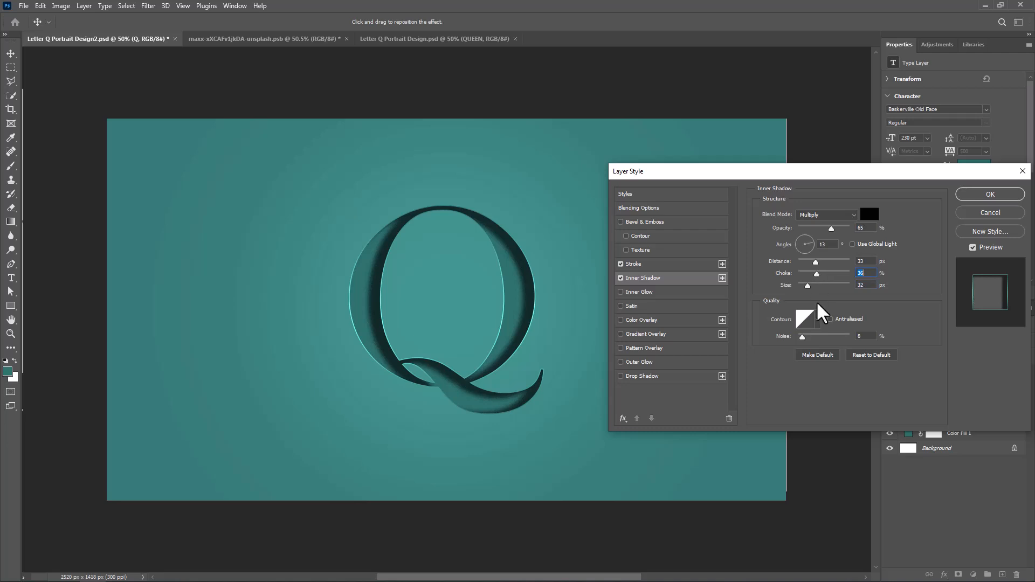
left_click(864, 336)
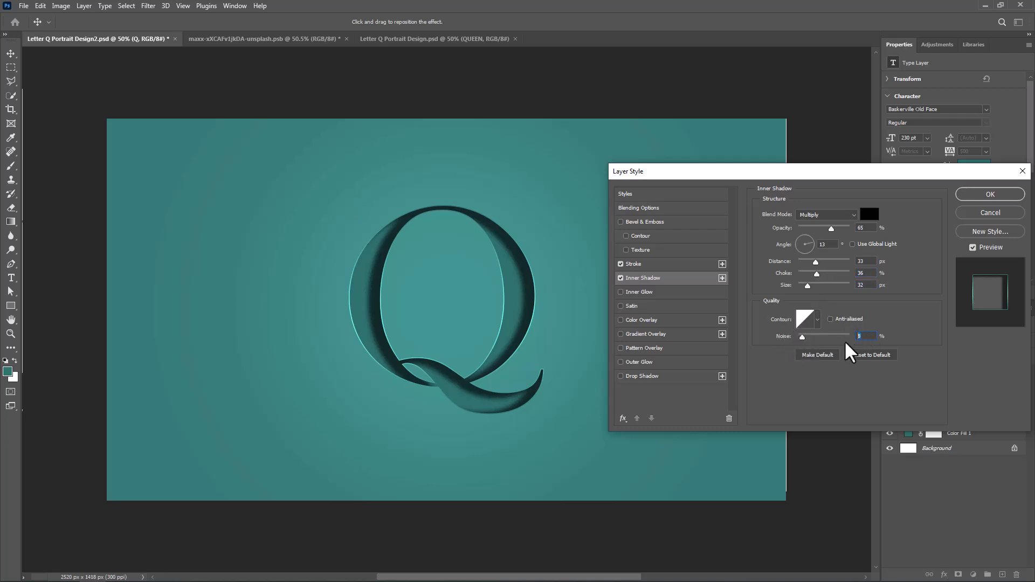
left_click(975, 195)
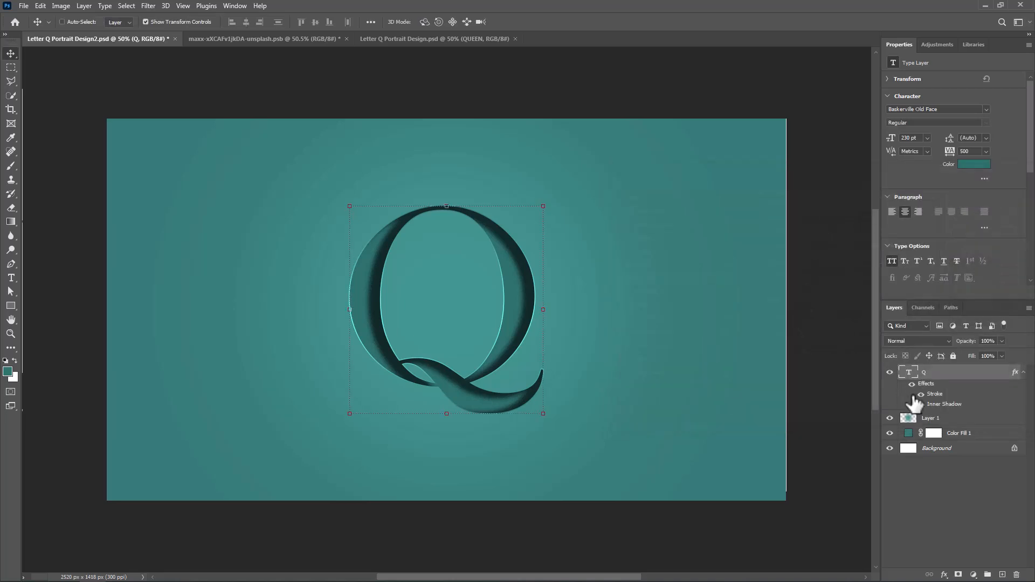
- In the maxx-xXCAFv1jkDA-unsplash.psb document, select the subject and hide the photo's background with a layer mask
left_click(250, 38)
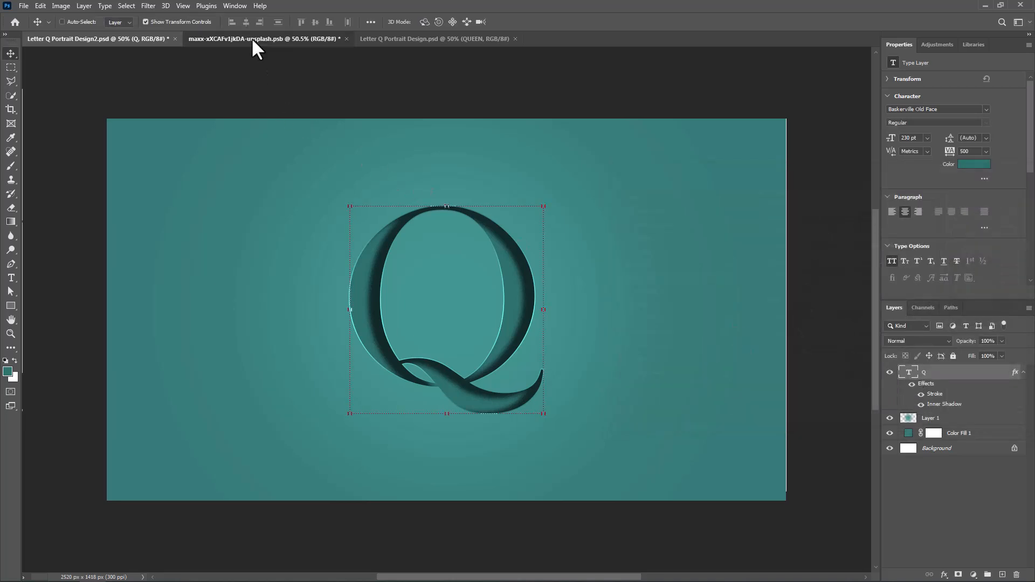
left_click(126, 6)
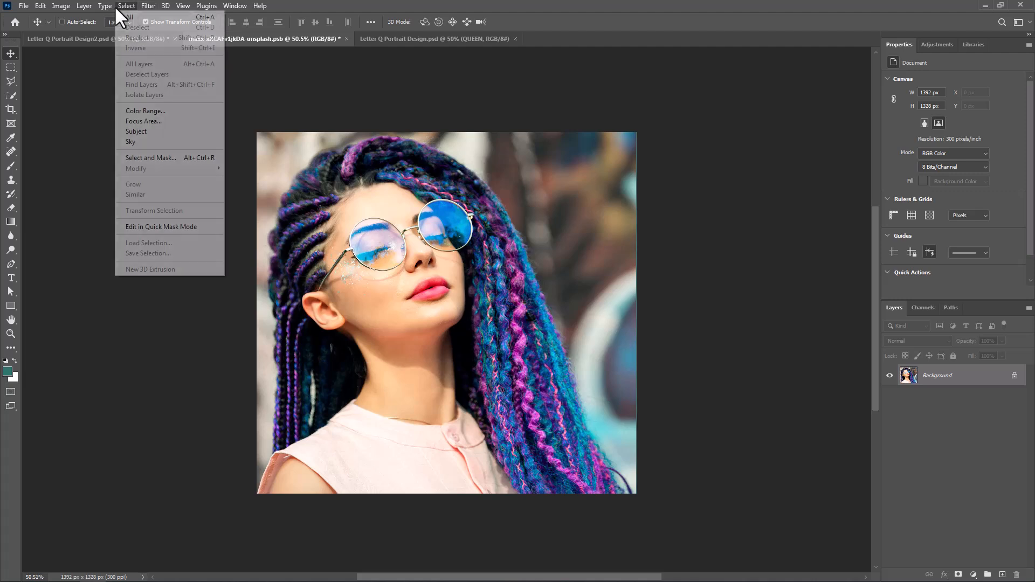
left_click(141, 131)
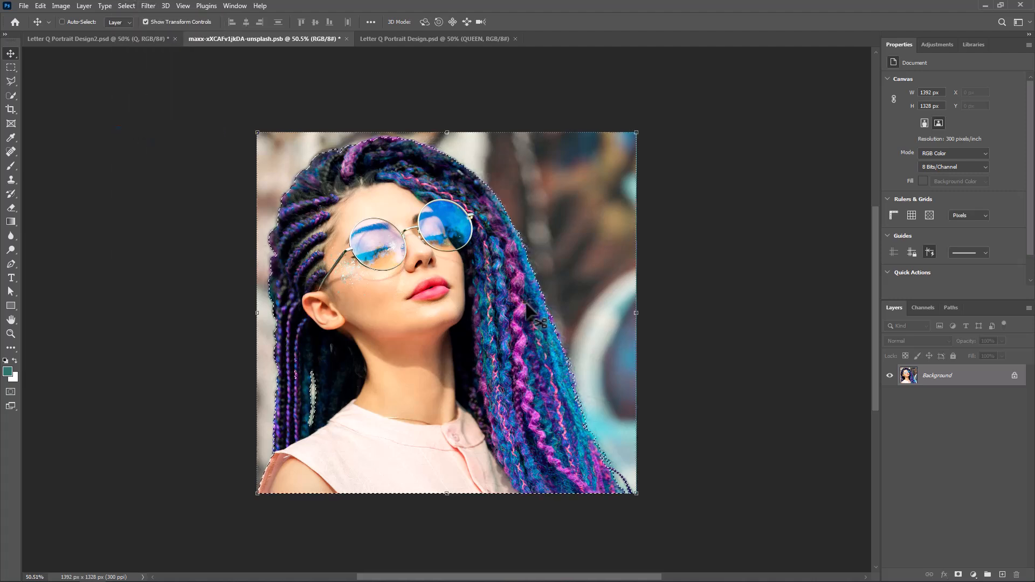
left_click(959, 575)
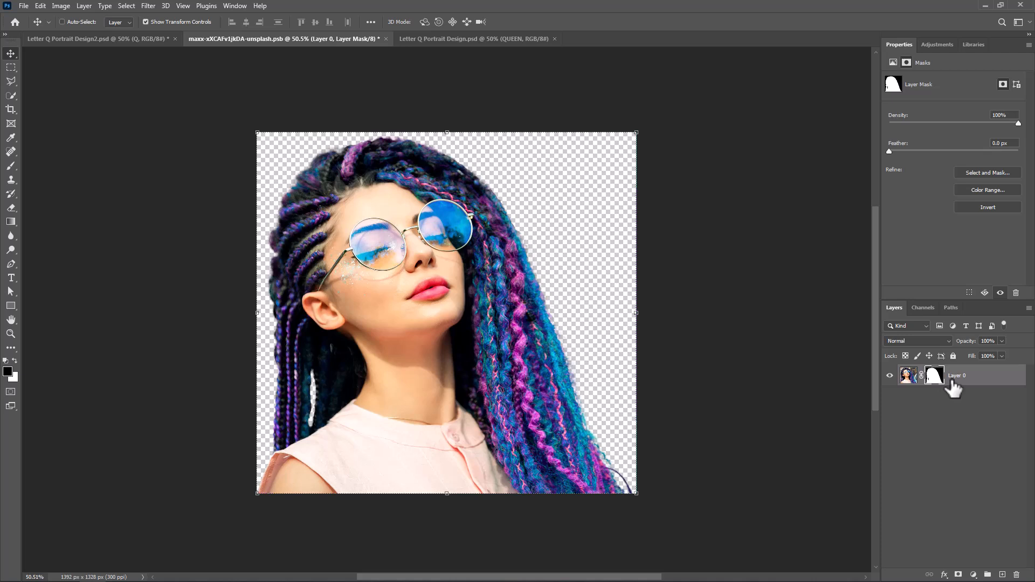
- Apply the Camera Raw Filter to the portrait with contrast +18, texture +31 and clarity about +23, and adjust the vibrance
left_click(147, 5)
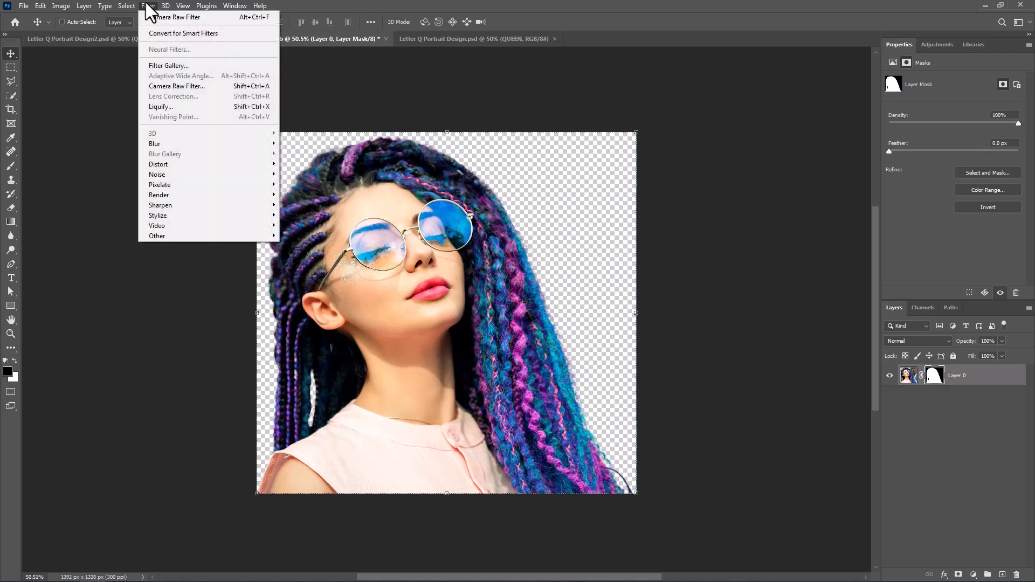
left_click(176, 83)
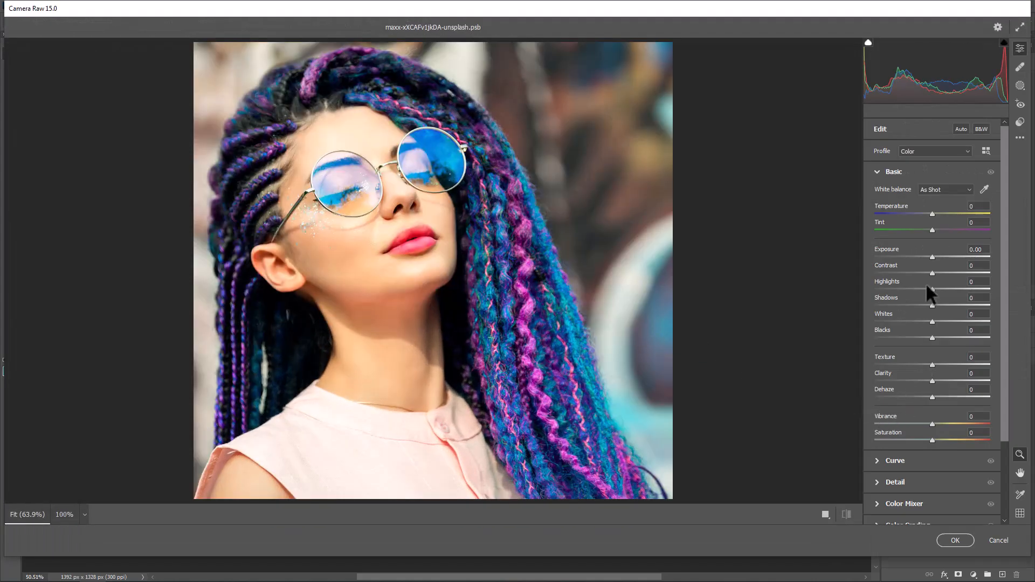
left_click_drag(931, 274, 942, 273)
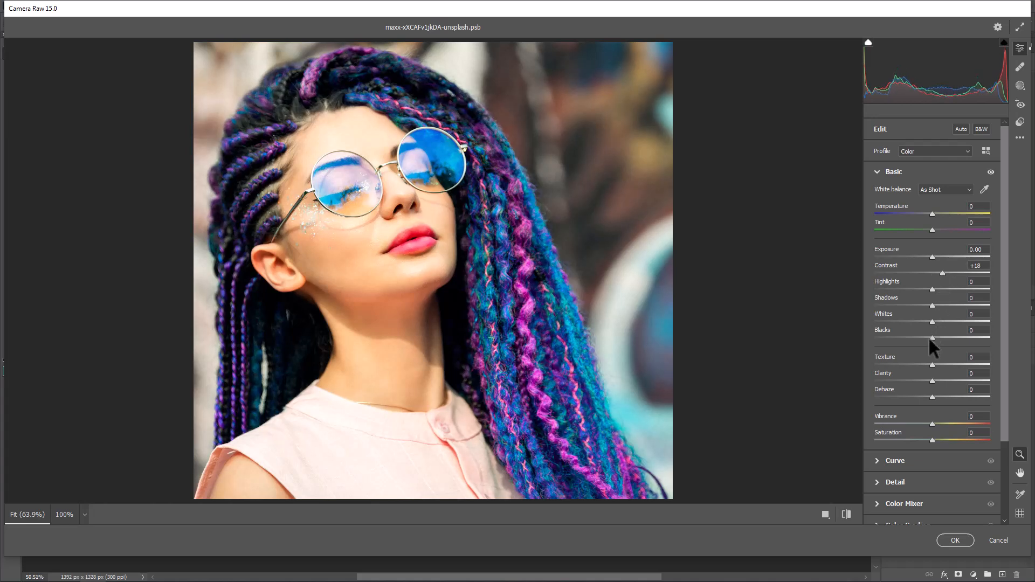
left_click_drag(932, 381, 951, 365)
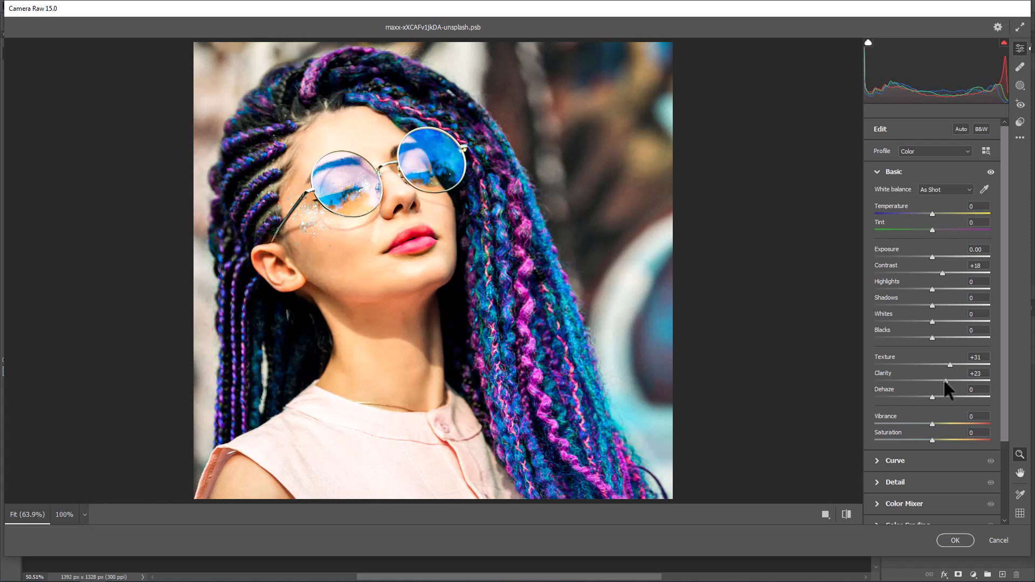
left_click_drag(944, 379, 946, 380)
mouse_move(932, 422)
left_mouse_down()
mouse_move(941, 422)
mouse_move(924, 424)
mouse_move(933, 423)
left_mouse_up()
left_click(947, 539)
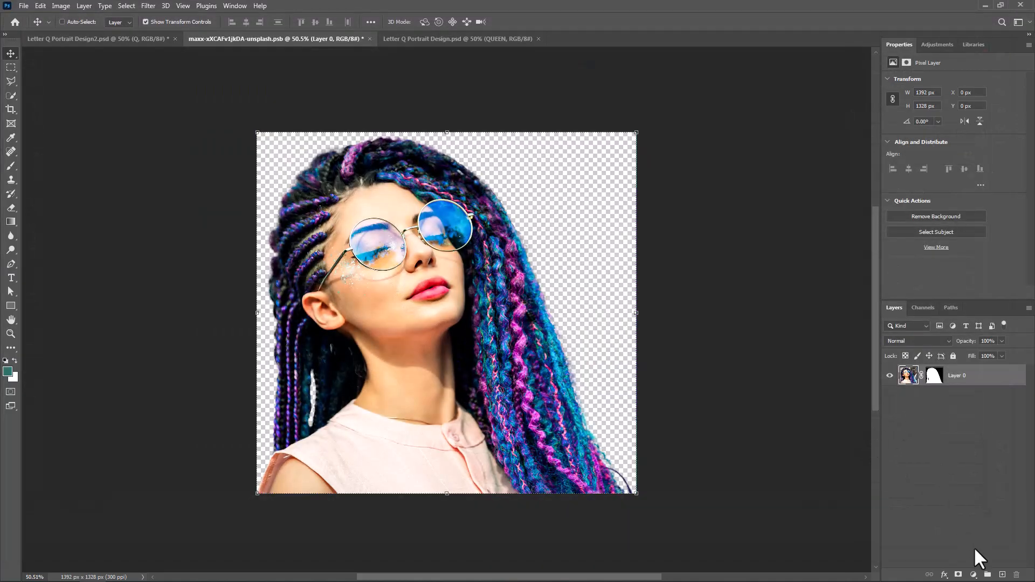
- Add a Black & White adjustment layer and paint black on its mask over the braids with a 102–157 px brush to restore their color
left_click(974, 575)
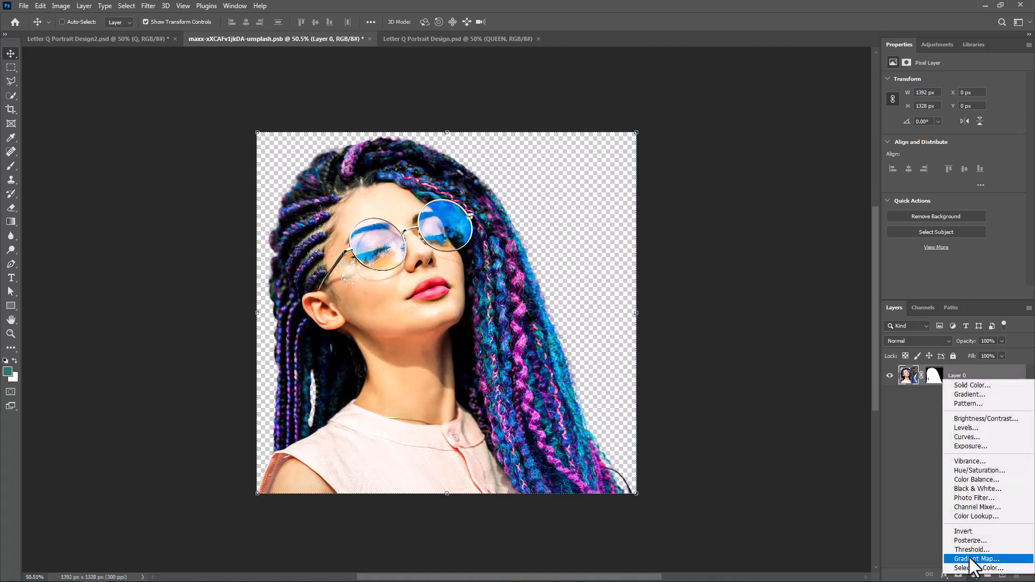
left_click(976, 488)
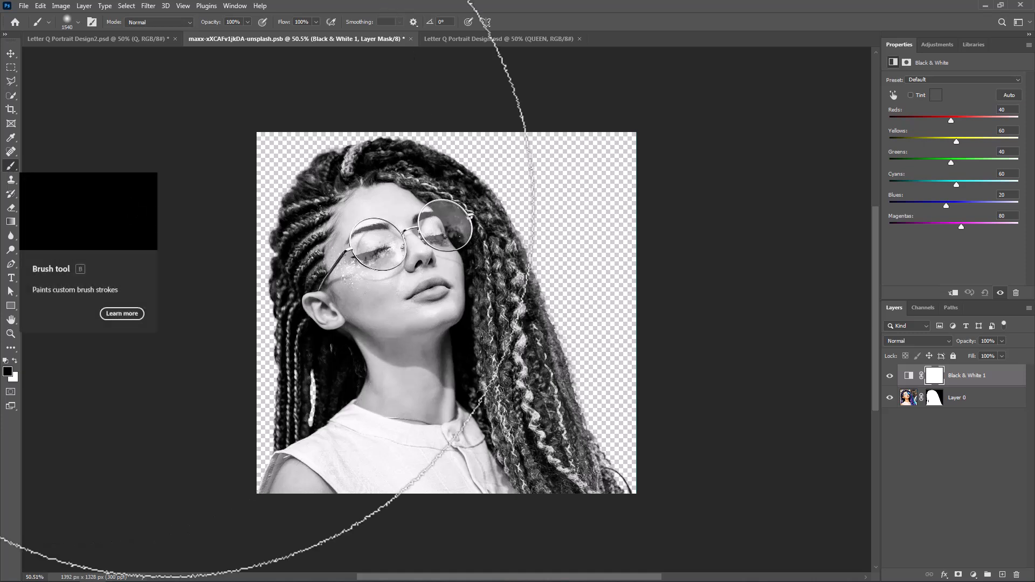
right_click(467, 336)
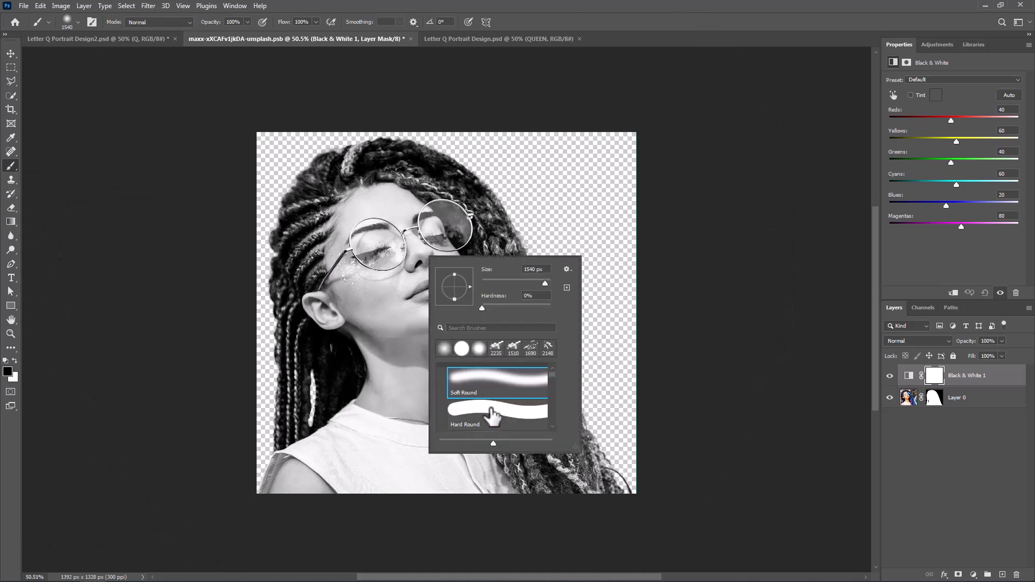
left_click_drag(515, 304, 516, 305)
left_click(516, 280)
left_click(540, 4)
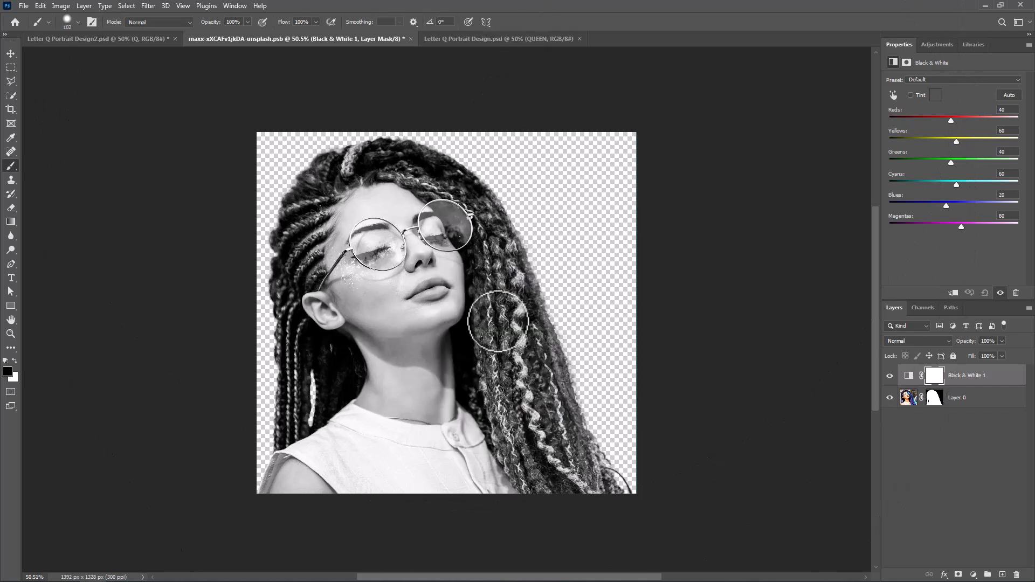
mouse_move(492, 377)
left_mouse_down()
mouse_move(566, 408)
mouse_move(556, 366)
mouse_move(564, 360)
mouse_move(533, 312)
mouse_move(592, 450)
mouse_move(524, 444)
mouse_move(550, 480)
mouse_move(632, 486)
mouse_move(497, 387)
mouse_move(488, 362)
mouse_move(509, 278)
mouse_move(503, 230)
mouse_move(427, 170)
mouse_move(353, 148)
mouse_move(298, 177)
mouse_move(279, 206)
mouse_move(281, 220)
mouse_move(337, 164)
mouse_move(284, 212)
mouse_move(279, 234)
mouse_move(291, 236)
mouse_move(292, 226)
mouse_move(276, 296)
mouse_move(264, 298)
mouse_move(320, 363)
mouse_move(318, 385)
mouse_move(283, 422)
mouse_move(285, 387)
left_mouse_up()
right_click(274, 296, "alt")
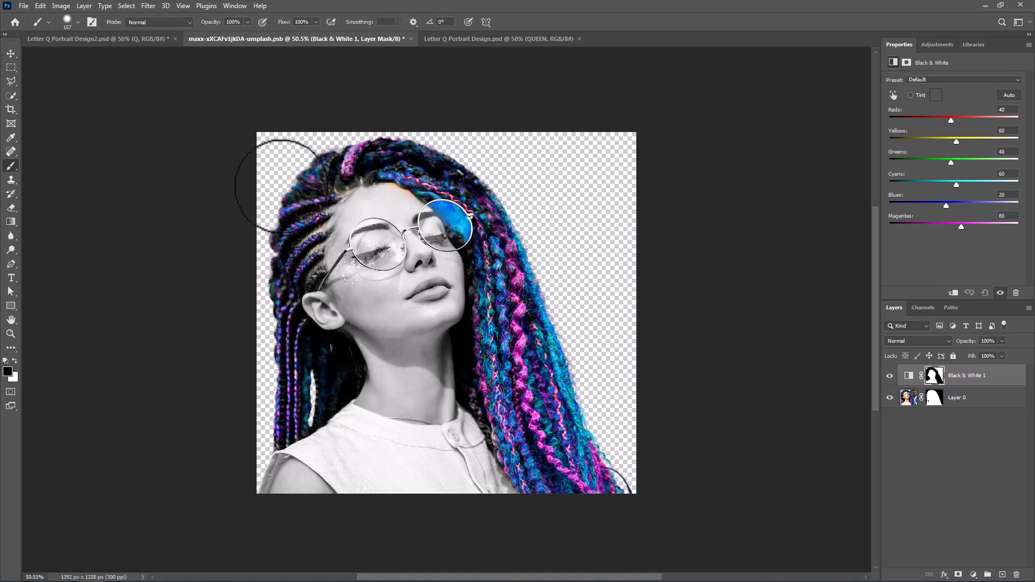
- Restore the color of the left lens of the glasses by painting black on the Black & White mask
left_click_drag(377, 240, 385, 249)
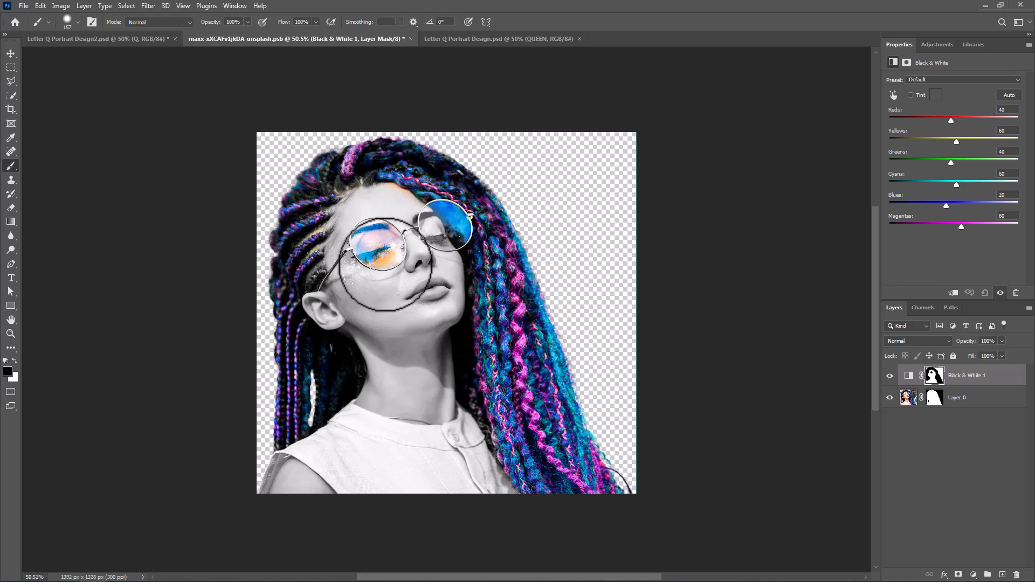
key("x")
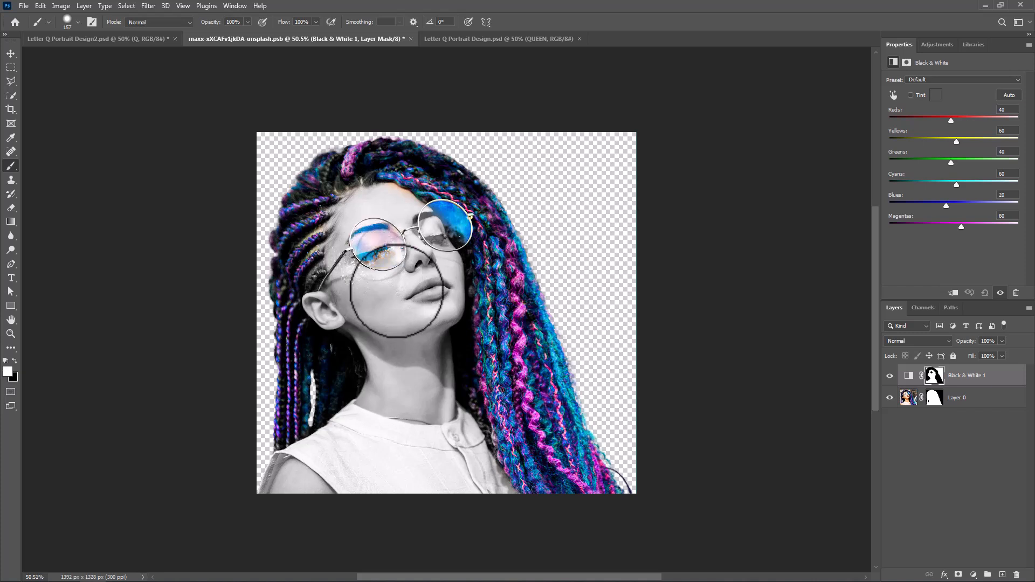
key("x")
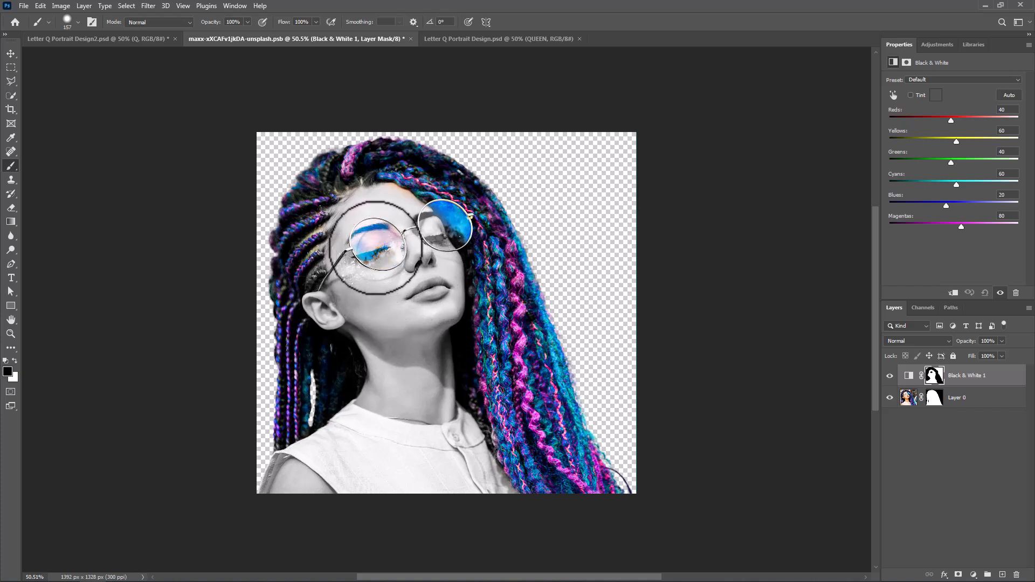
left_click_drag(376, 249, 379, 255)
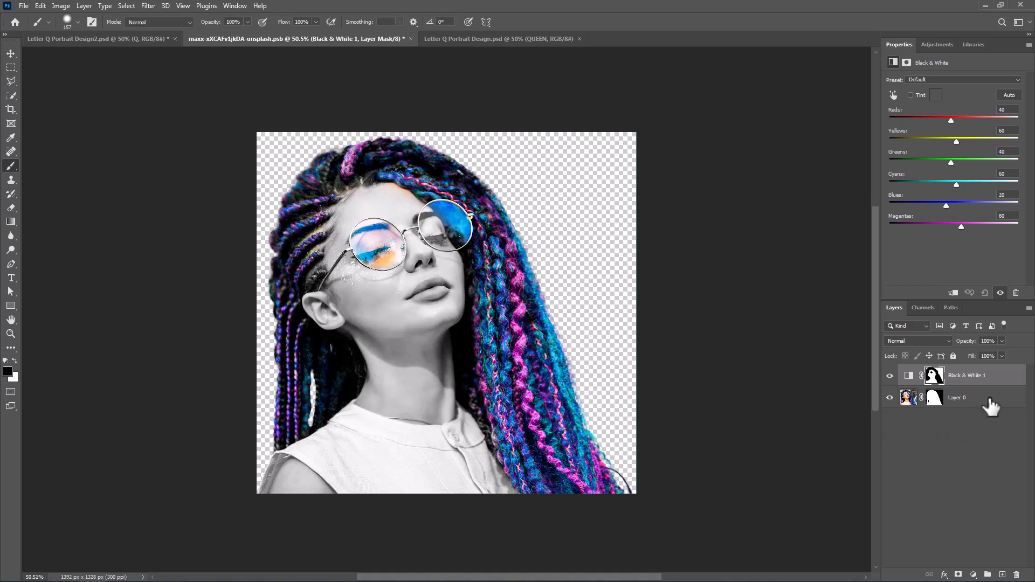
- Convert the Black & White adjustment and portrait layers together into a smart object and rename it Model
left_click(963, 447)
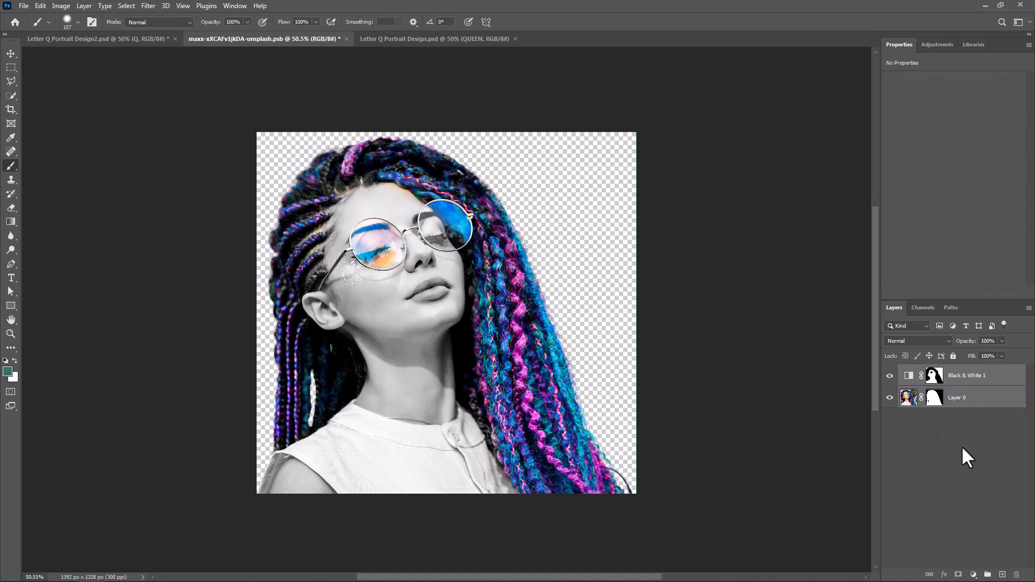
right_click(988, 377)
left_click(885, 276)
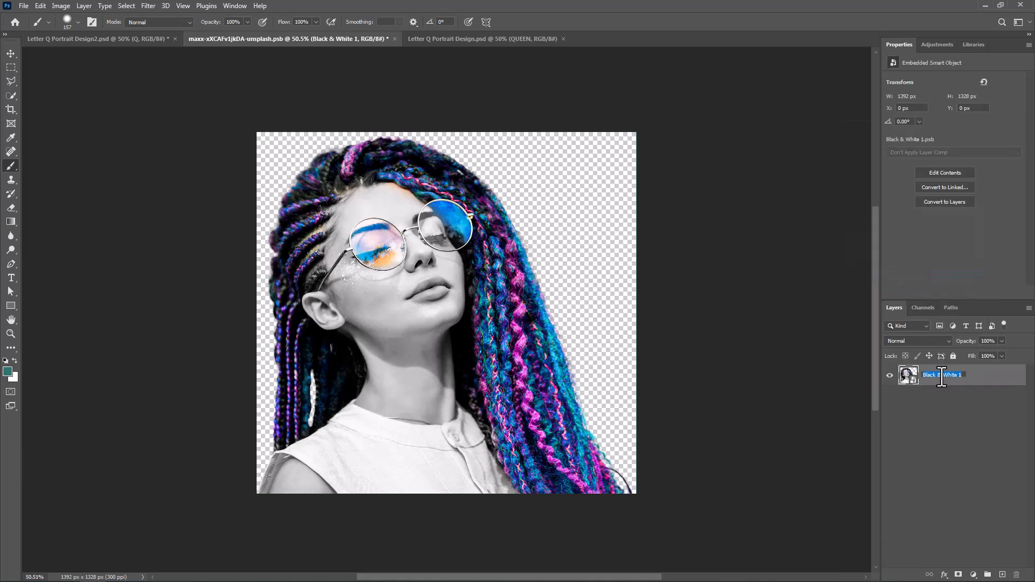
key("Return")
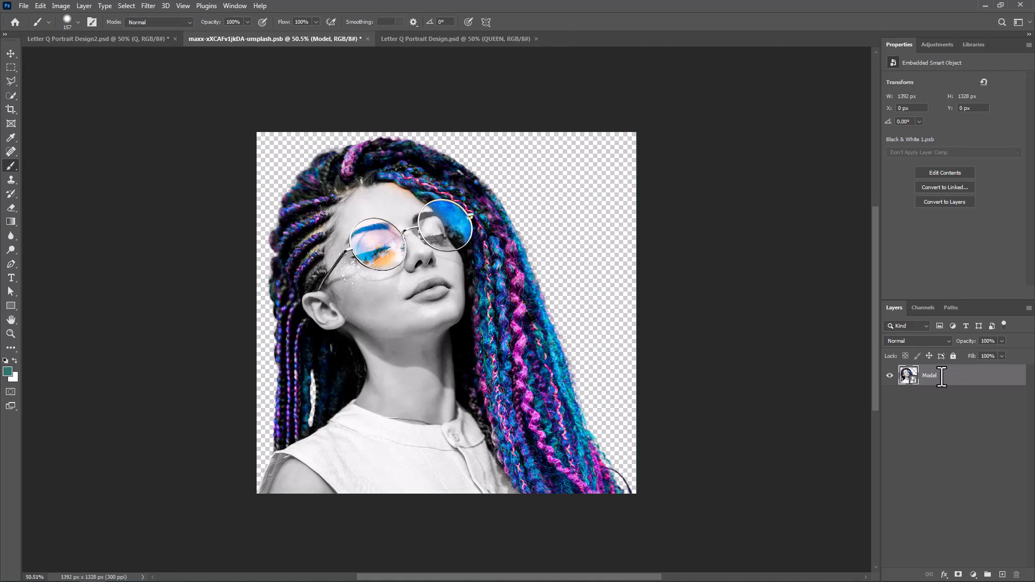
- Move the Model layer into the Letter Q Portrait Design2.psd document and lower its opacity to 68%
key("v")
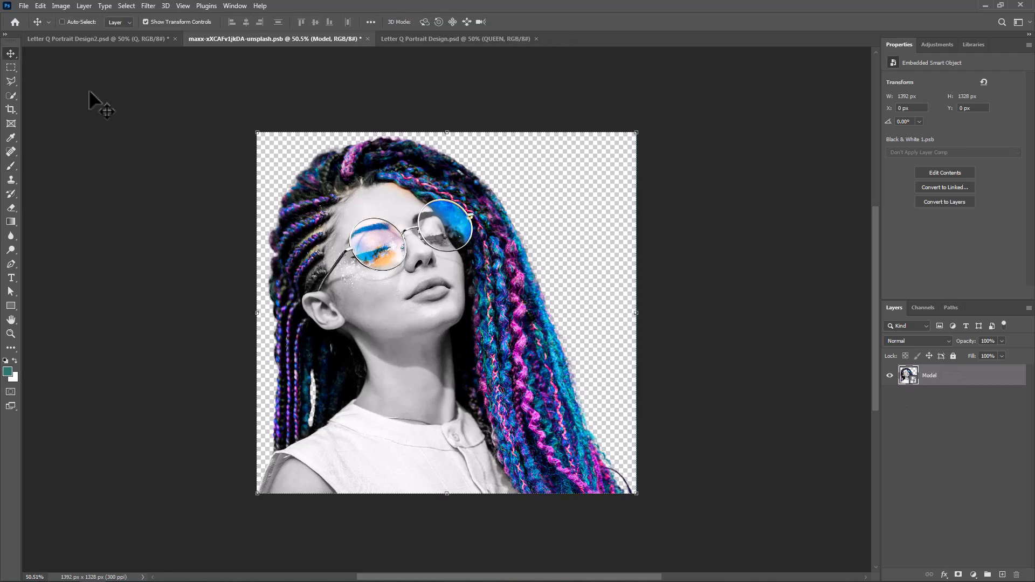
mouse_move(434, 272)
left_mouse_down()
mouse_move(108, 38)
mouse_move(477, 318)
left_mouse_up()
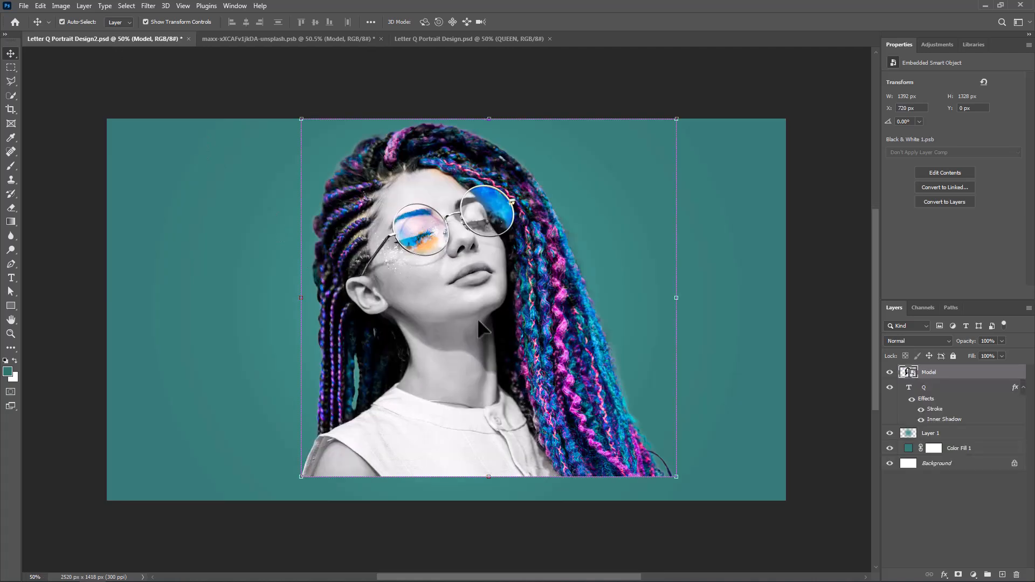
key("ctrl+t")
left_click_drag(968, 342, 954, 350)
- Scale the Model layer down to about 37% and position it over the lower left curve of the Q
left_click_drag(490, 121, 412, 260)
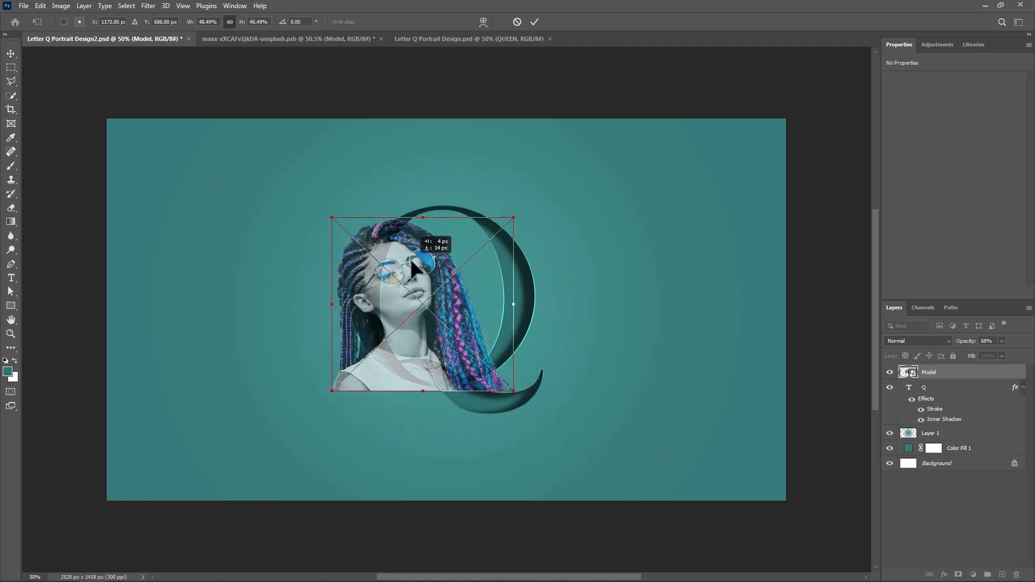
left_click_drag(424, 218, 423, 249)
mouse_move(431, 311)
left_mouse_down()
mouse_move(424, 301)
mouse_move(396, 308)
mouse_move(419, 312)
left_mouse_up()
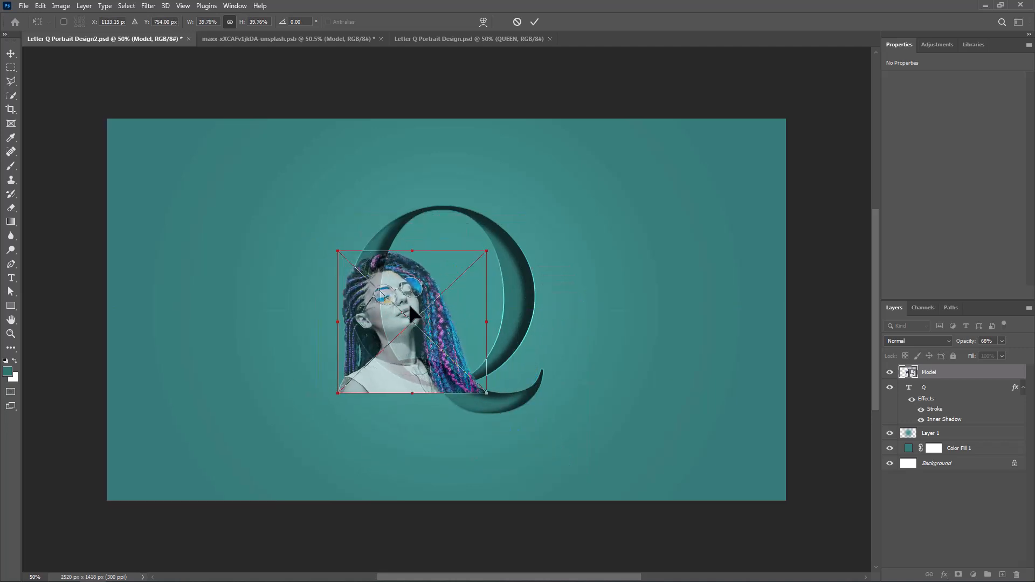
left_click_drag(412, 252, 388, 296)
left_click_drag(395, 262, 394, 253)
left_click_drag(396, 320, 395, 323)
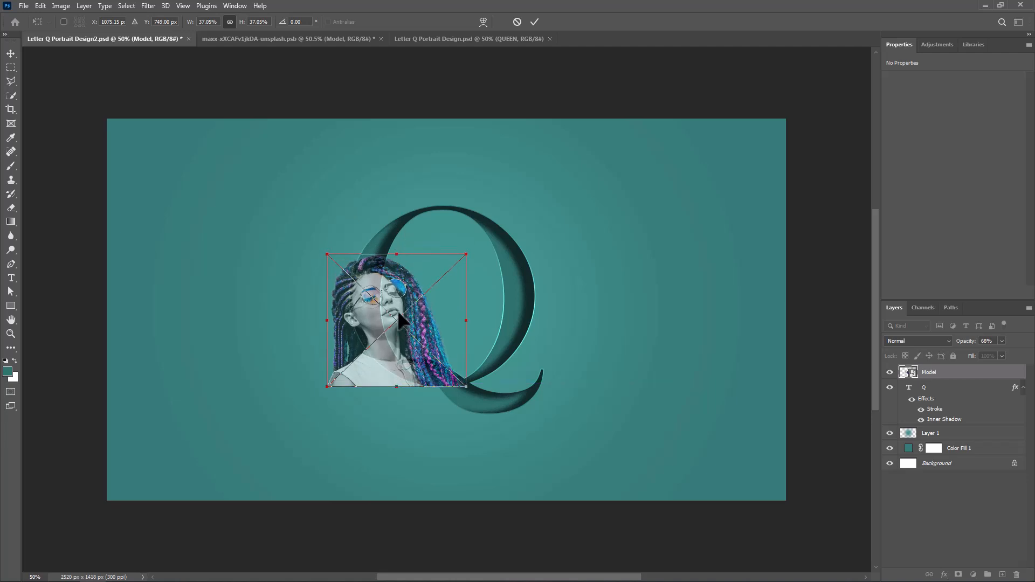
key("Return")
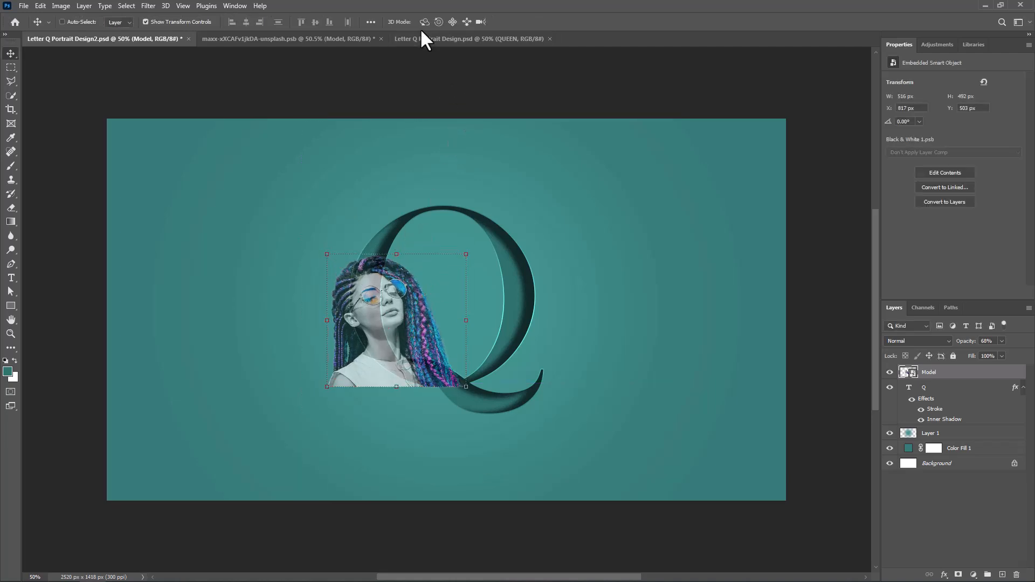
- Set the Model layer's opacity back to 100% and clip it to the Q text layer
left_click_drag(961, 345, 1023, 353)
right_click(966, 388)
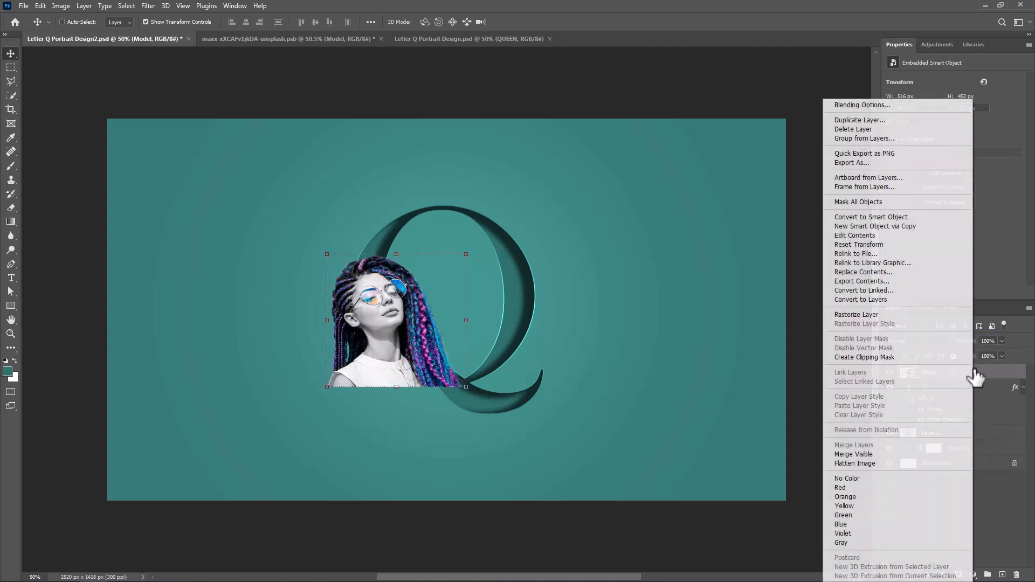
left_click(874, 356)
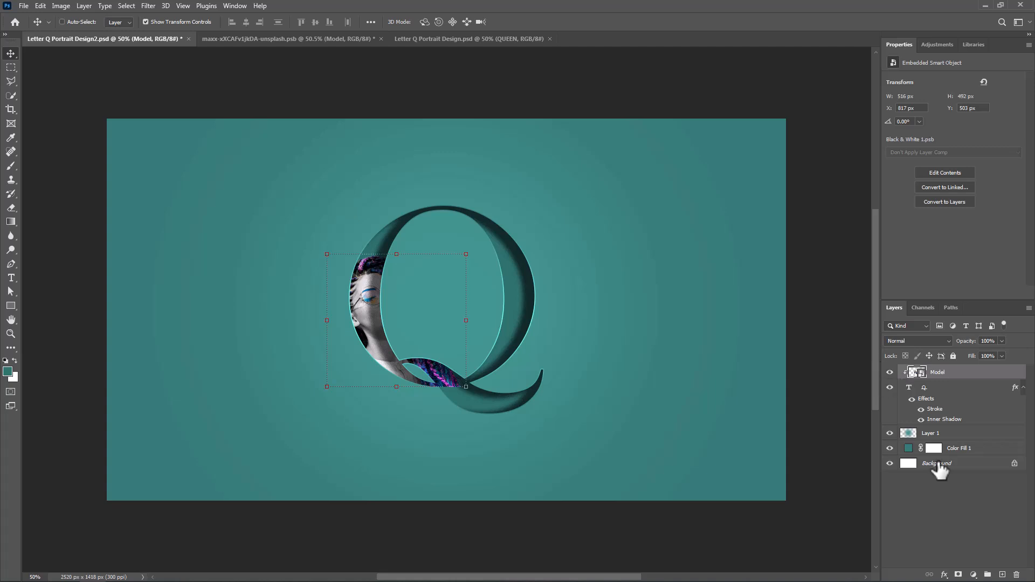
- Paint black on a new layer mask to hide the Model's hair ends over the Q's tail, and duplicate the masked layer
left_click(961, 575)
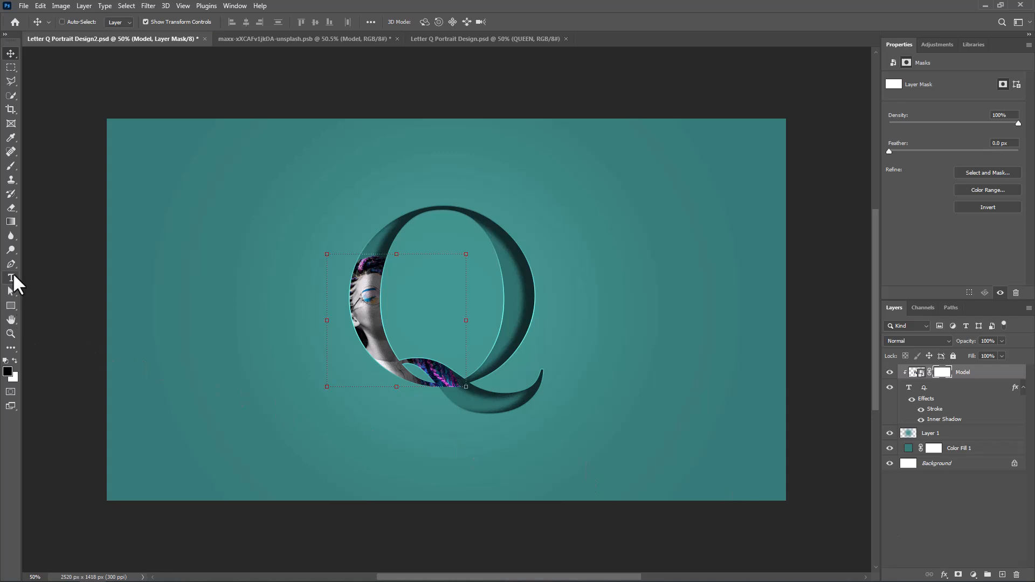
left_click(11, 166)
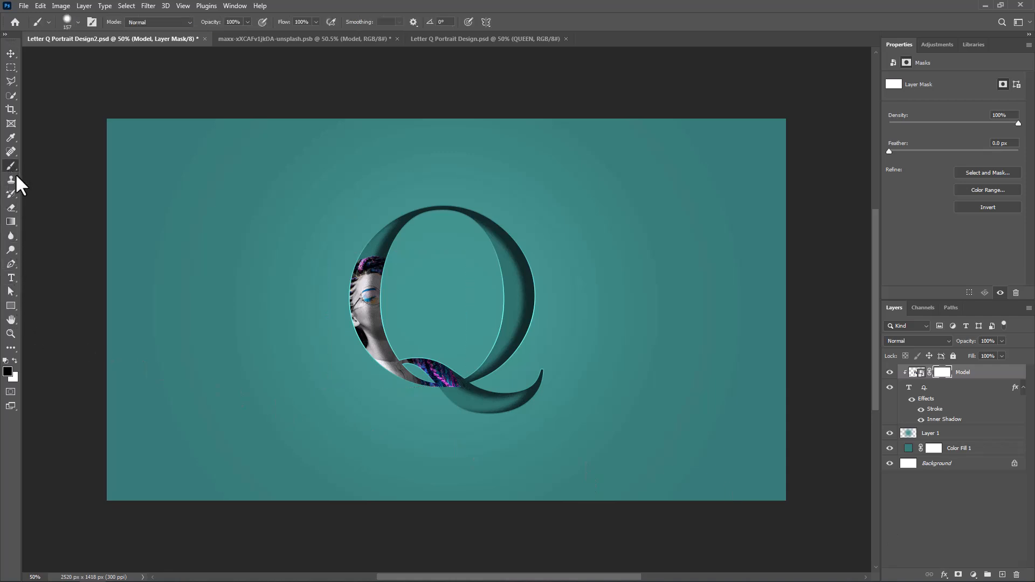
mouse_move(460, 397)
left_mouse_down()
mouse_move(420, 412)
mouse_move(481, 365)
mouse_move(474, 389)
mouse_move(413, 415)
mouse_move(428, 405)
mouse_move(450, 418)
left_mouse_up()
key("ctrl+2")
key("ctrl+j")
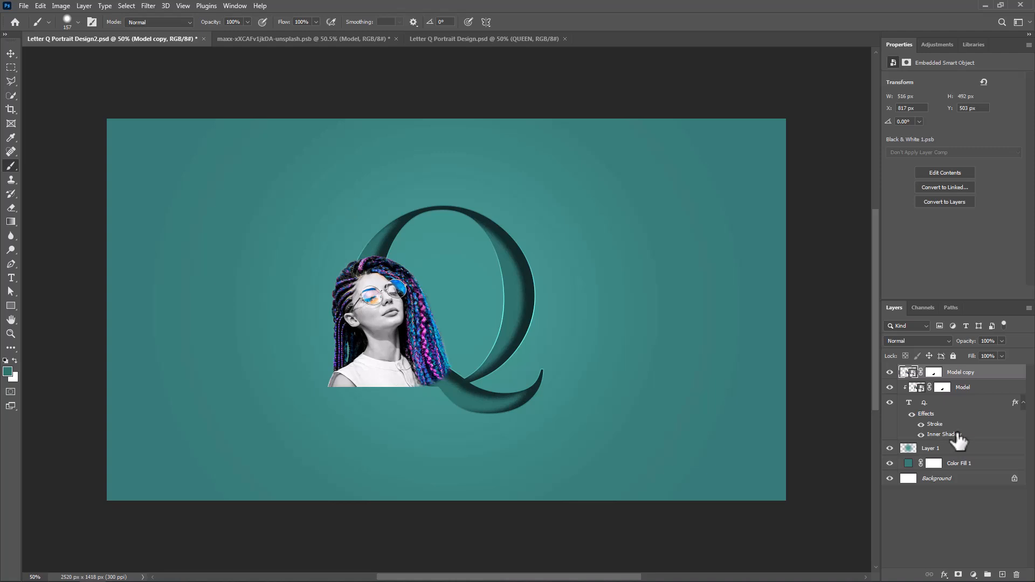
- Select everything outside the Q's outline and paint black on the Model copy mask to hide the model beyond the Q's outer edge
right_click(909, 403)
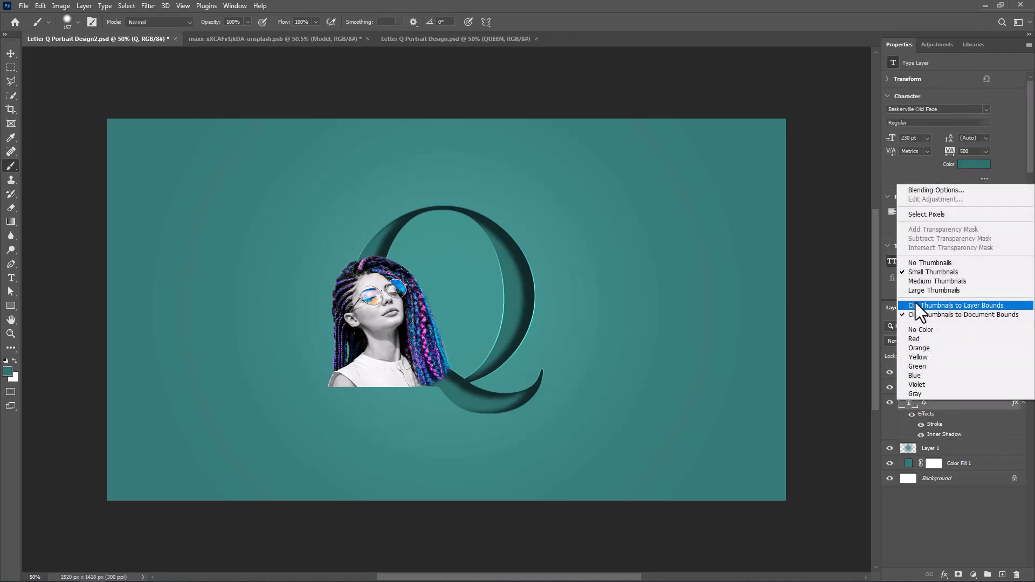
left_click(933, 215)
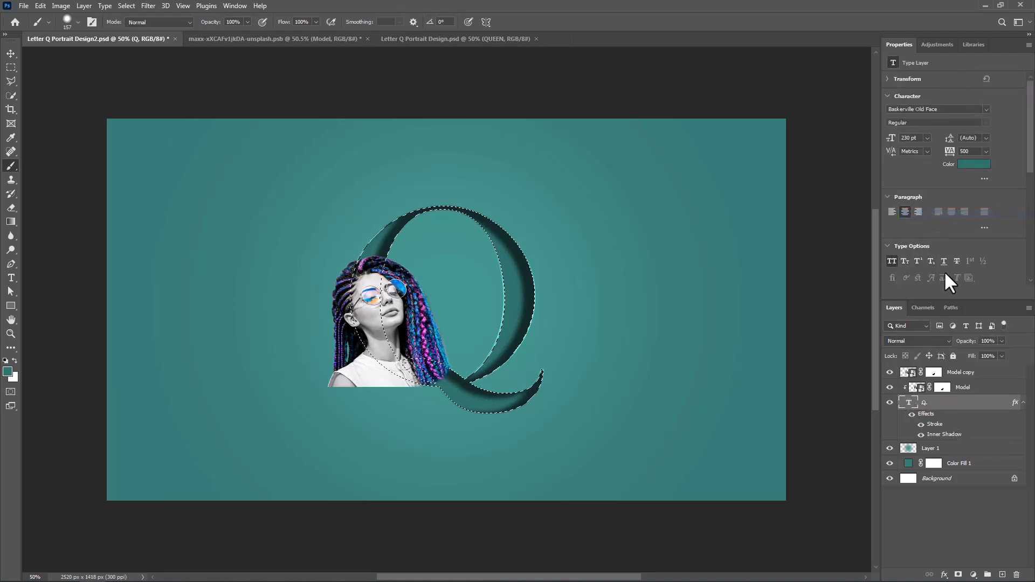
left_click(128, 6)
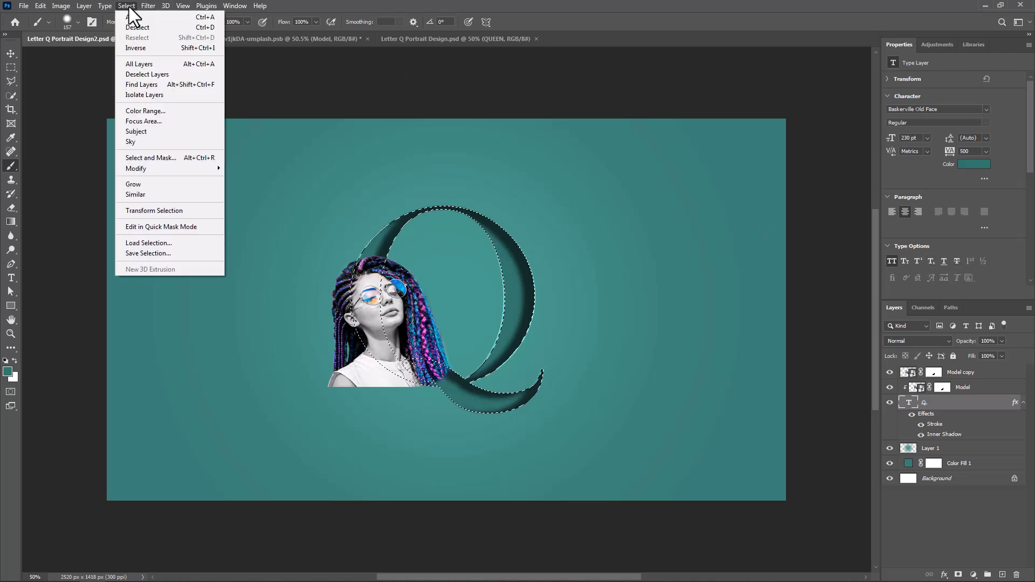
left_click(141, 48)
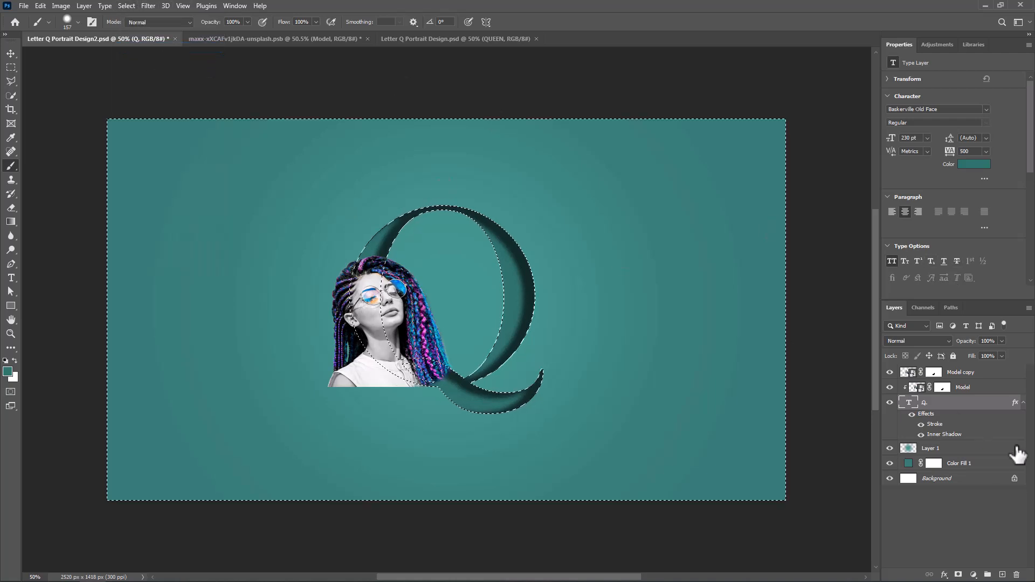
left_click(935, 373)
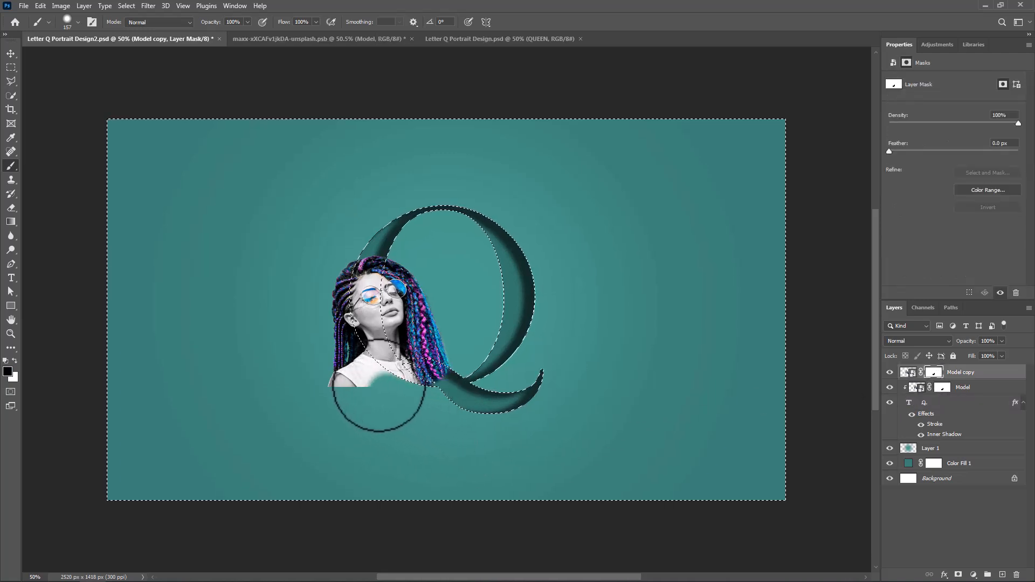
left_click_drag(380, 386, 347, 362)
mouse_move(338, 283)
left_mouse_down()
mouse_move(343, 253)
mouse_move(333, 377)
mouse_move(353, 396)
mouse_move(347, 271)
left_mouse_up()
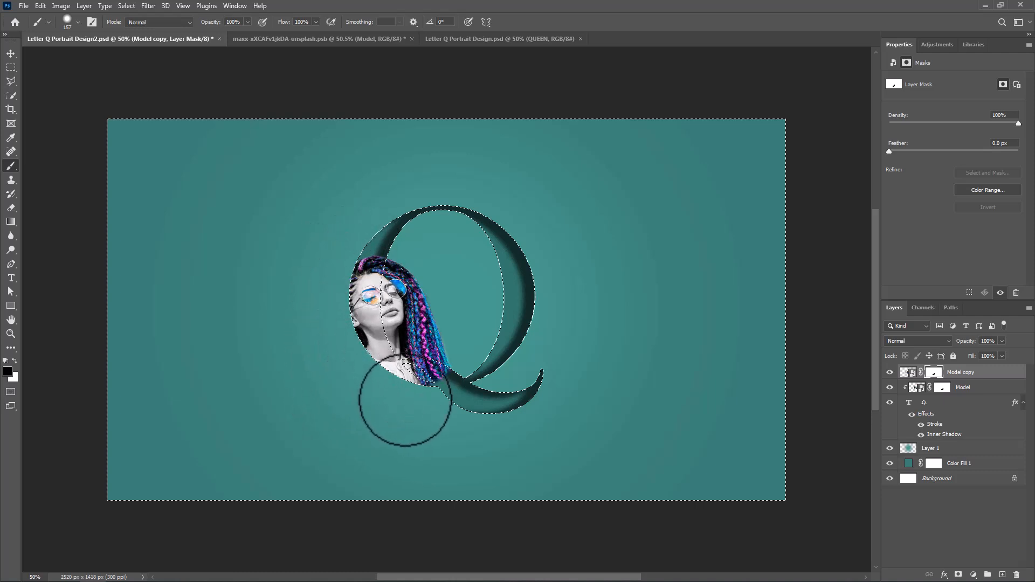
left_click_drag(428, 410, 443, 432)
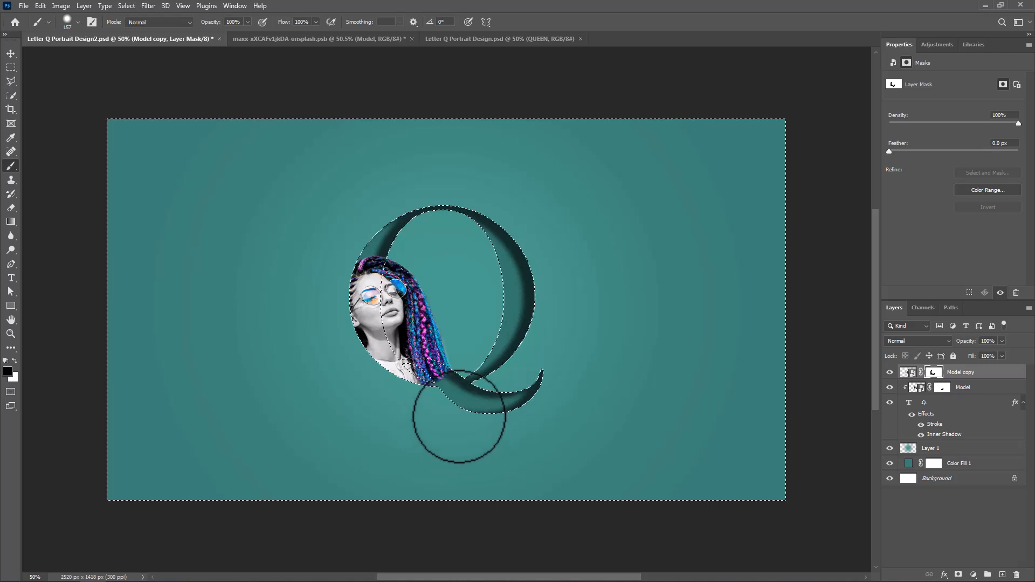
- Invert the selection back to the Q and paint black at 54 px on the Model copy mask along the Q's lower curve
left_click(126, 6)
left_click(136, 48)
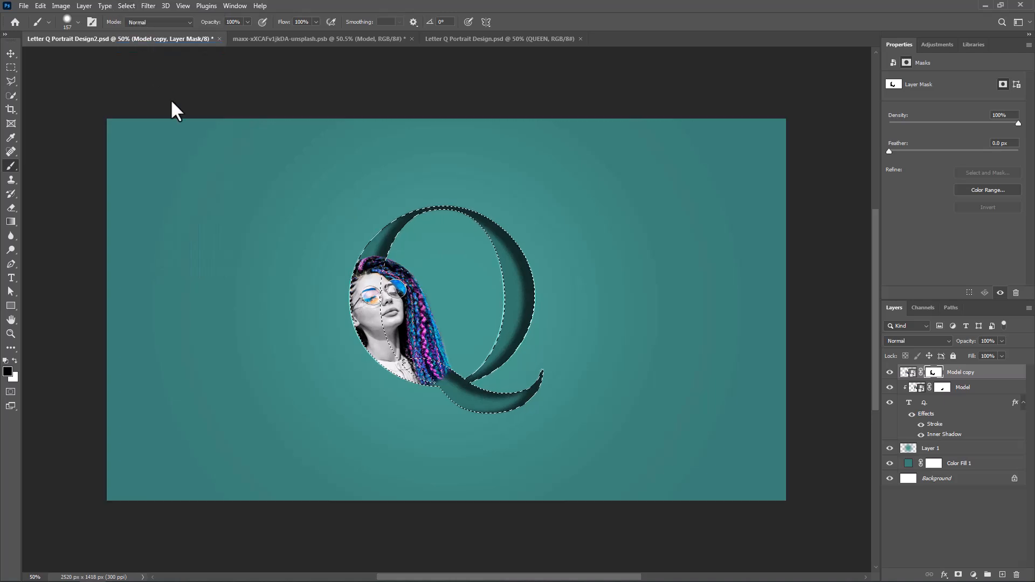
right_click(370, 337)
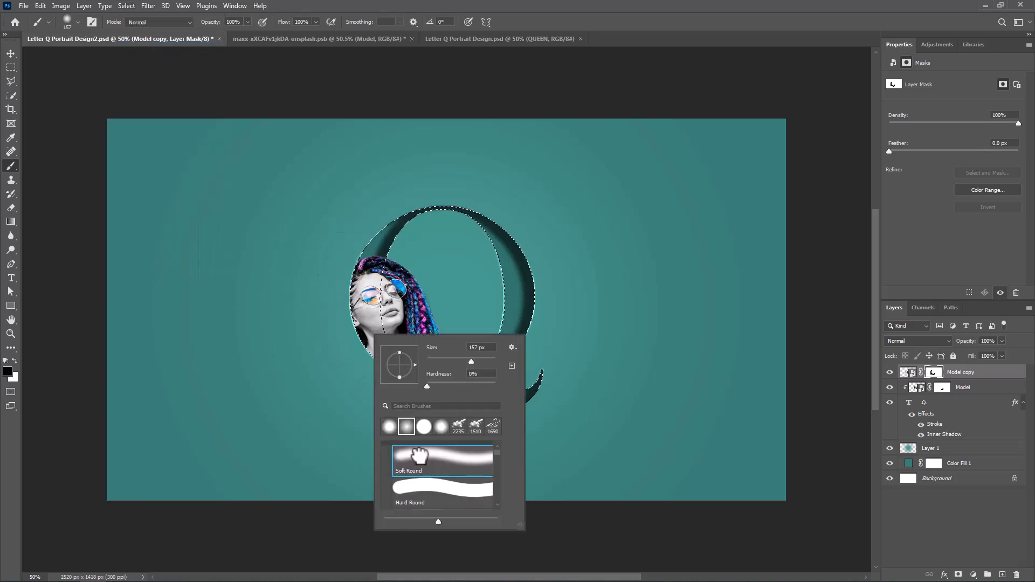
left_click(412, 2)
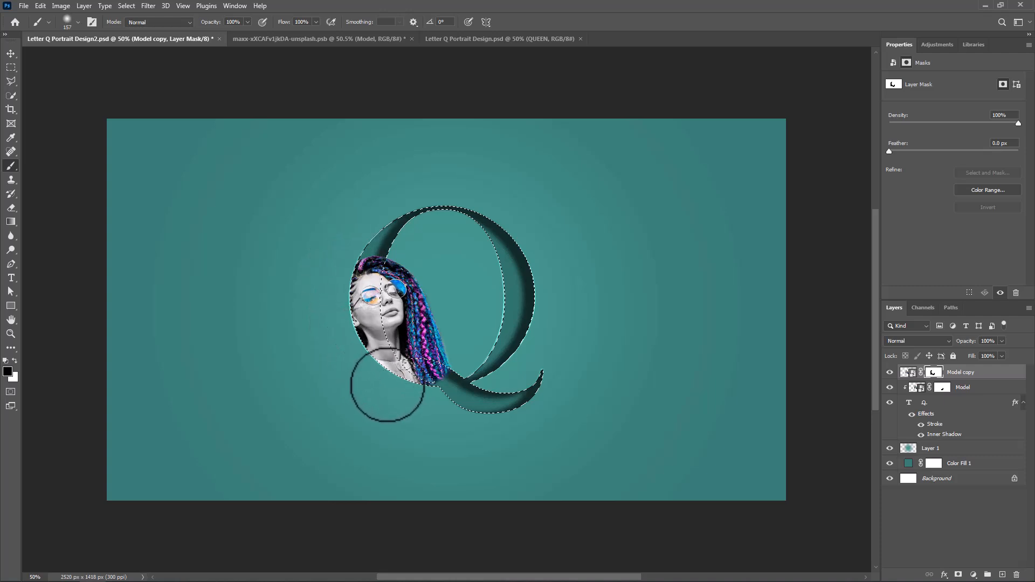
left_click_drag(387, 383, 408, 383)
scroll(377, 379, "up", 5)
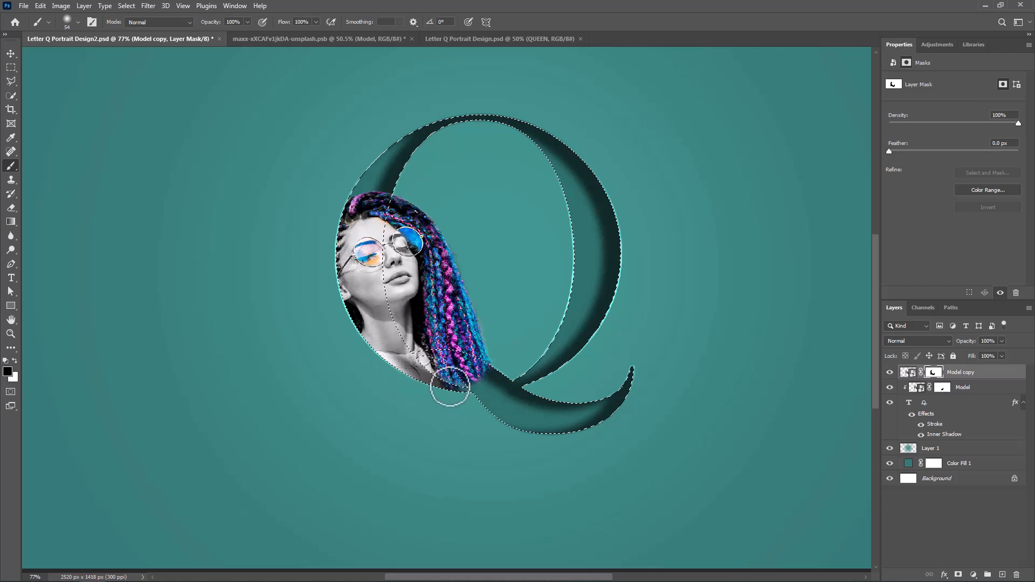
left_click_drag(451, 386, 436, 375)
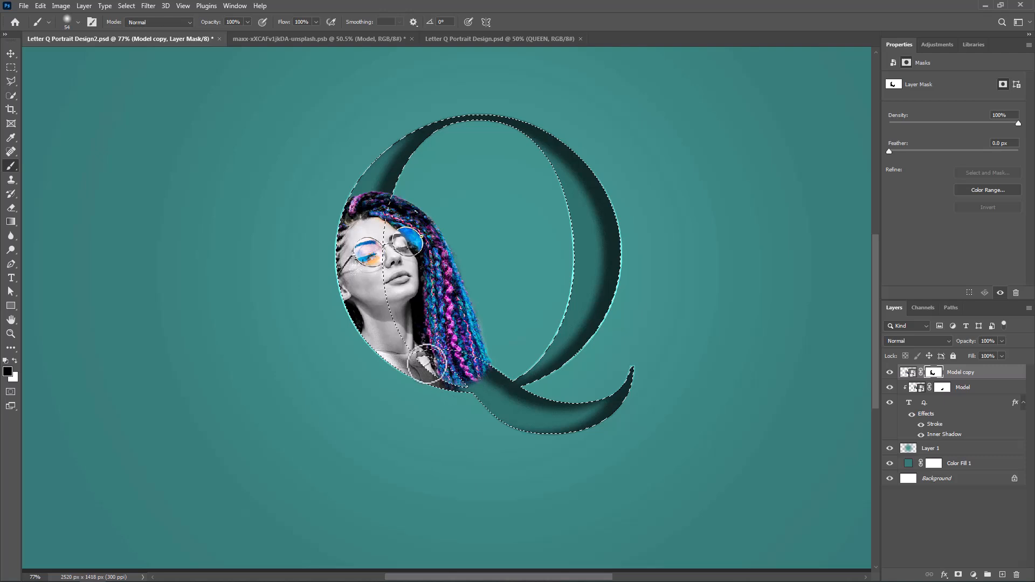
- Paint away the shirt remaining in the Q's inner opening with the selection inverted, and clear the selection
left_click_drag(423, 389, 433, 376)
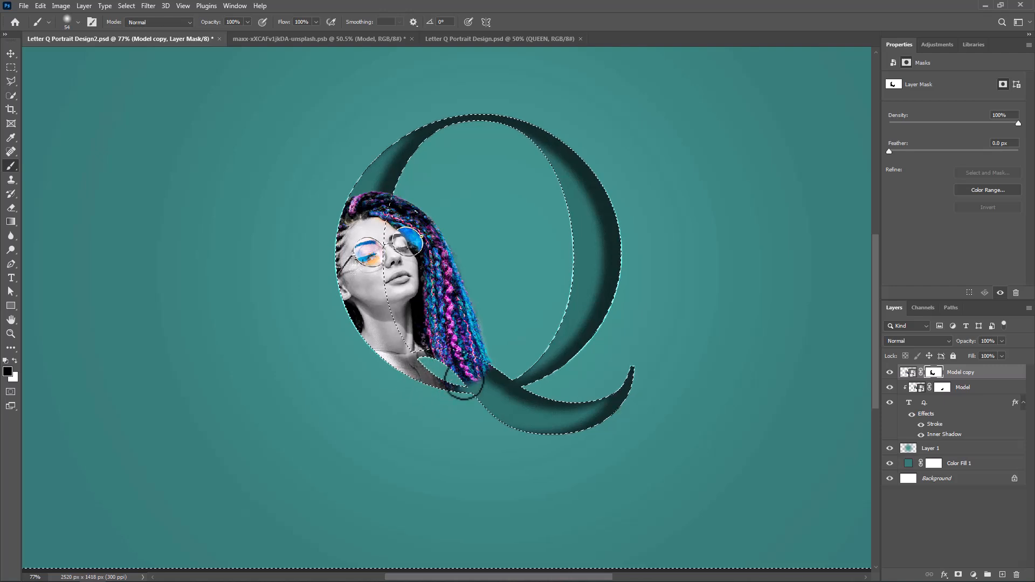
scroll(462, 398, "down", 2)
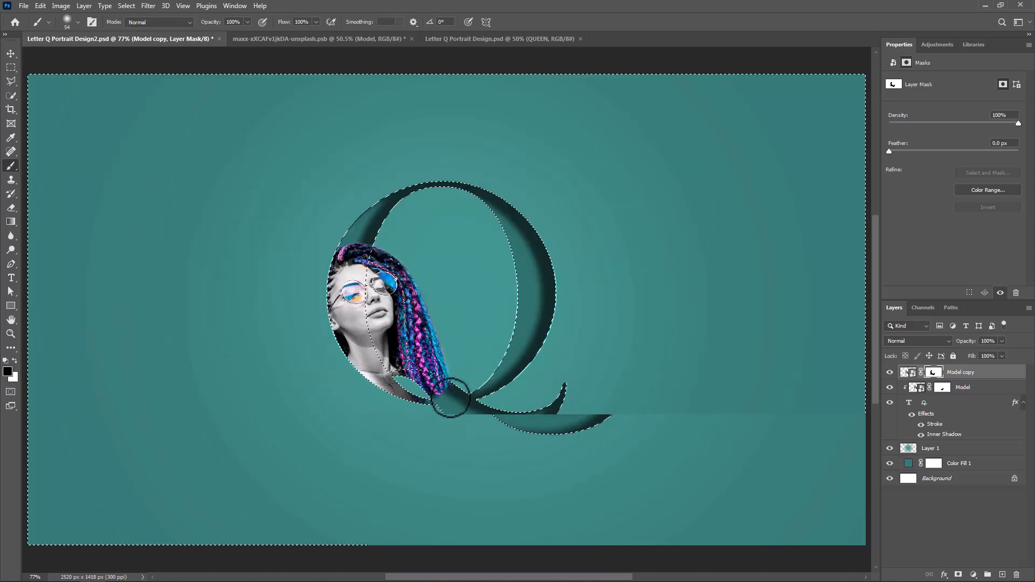
key("ctrl+d")
- Show the QUEEN text layer beneath the Q and deselect all layers
scroll(472, 372, "down", 1)
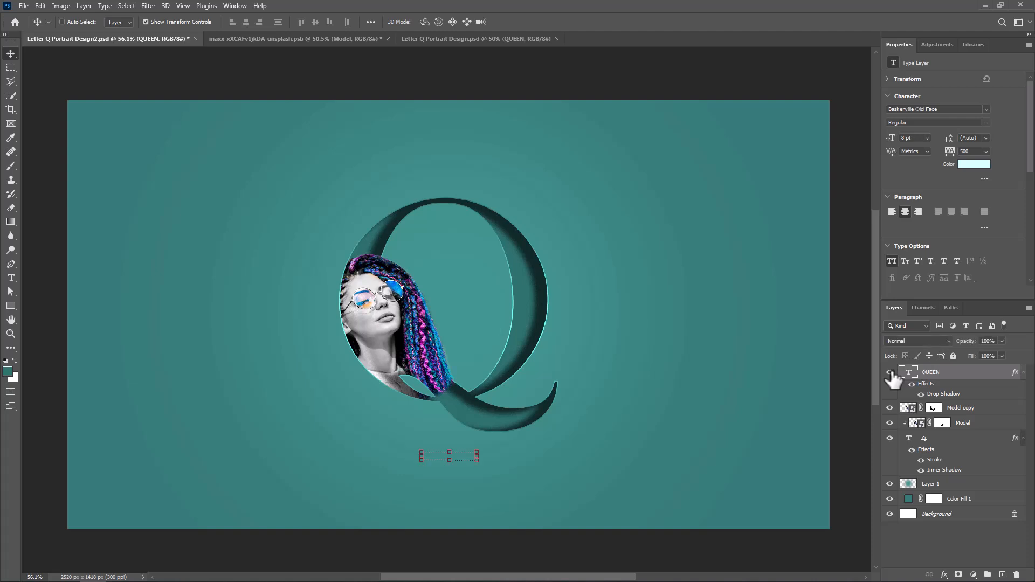
left_click(936, 535)
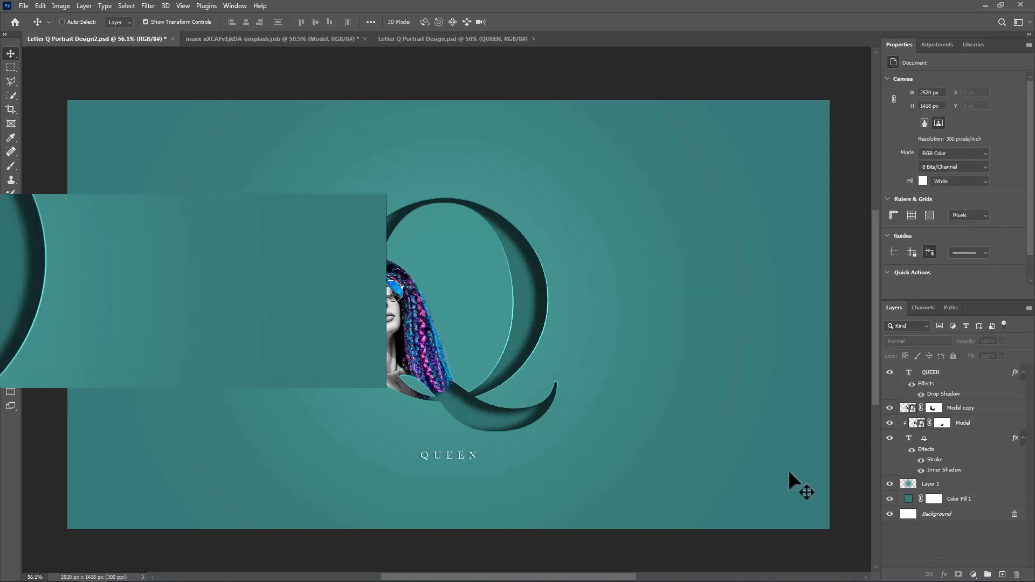